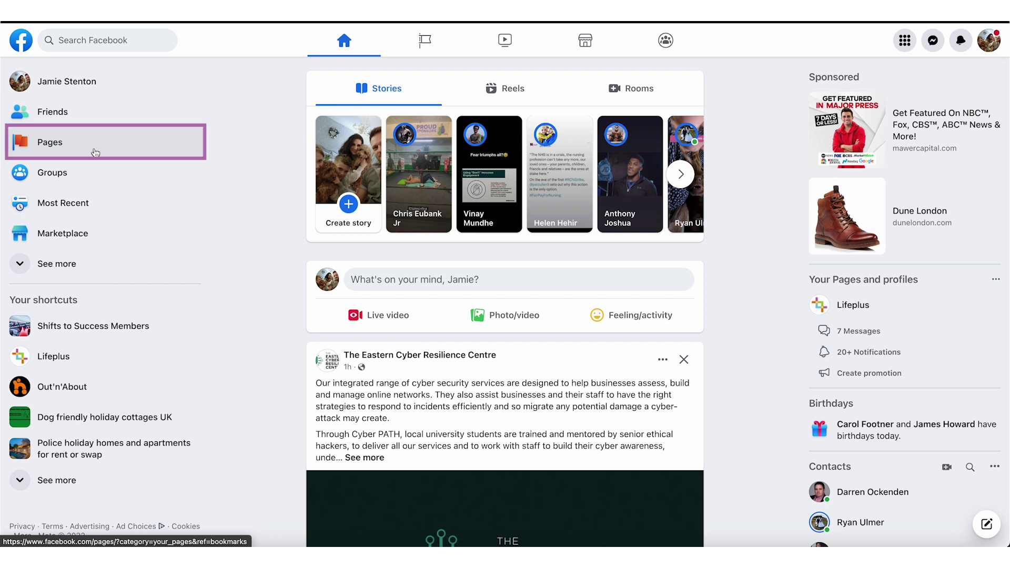
Start creating a new Facebook Page and enter Lilac James 2 as its name.
left_click(95, 153)
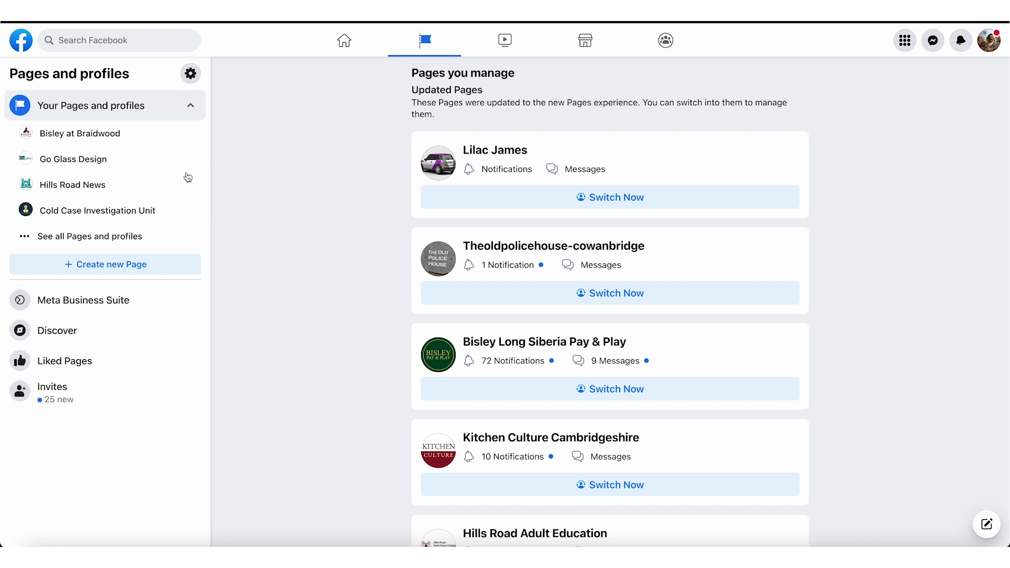
left_click(127, 271)
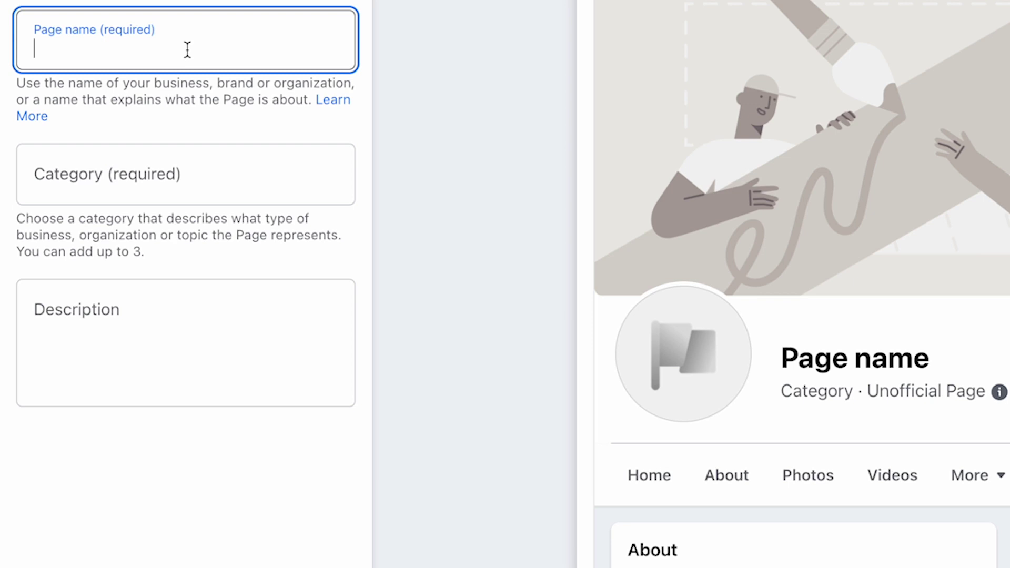
type("Lilac")
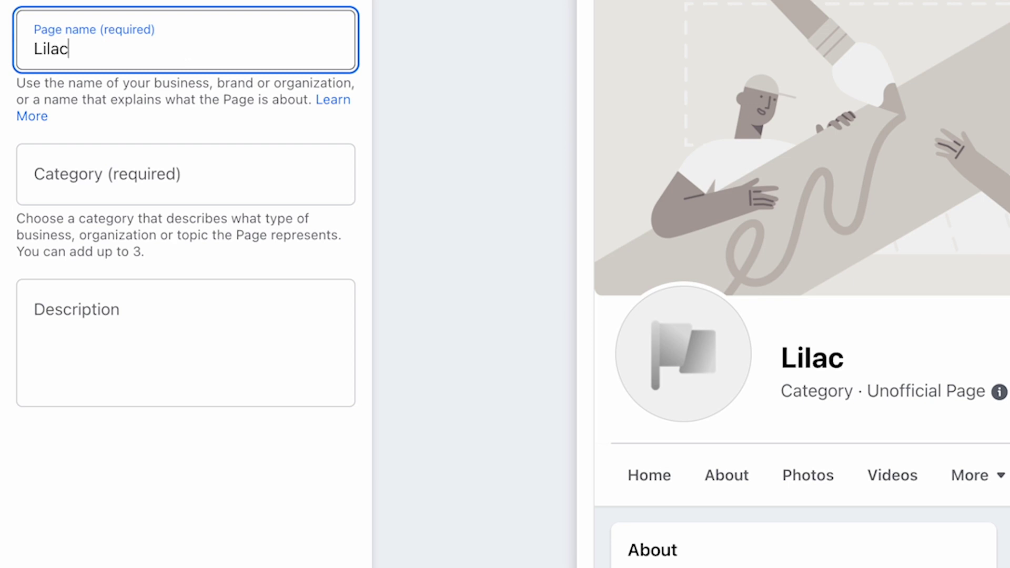
type(" James 2")
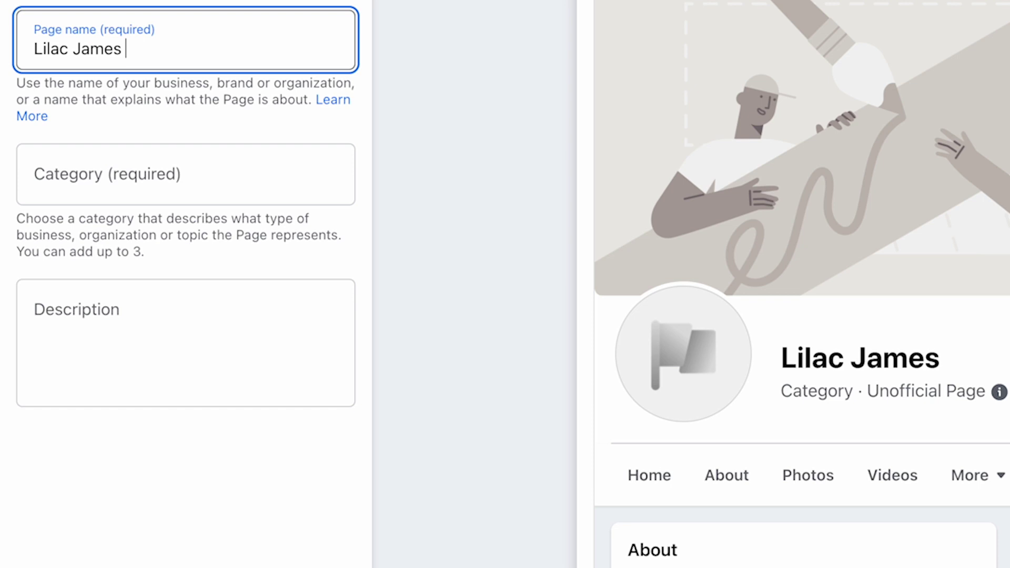
left_click(181, 172)
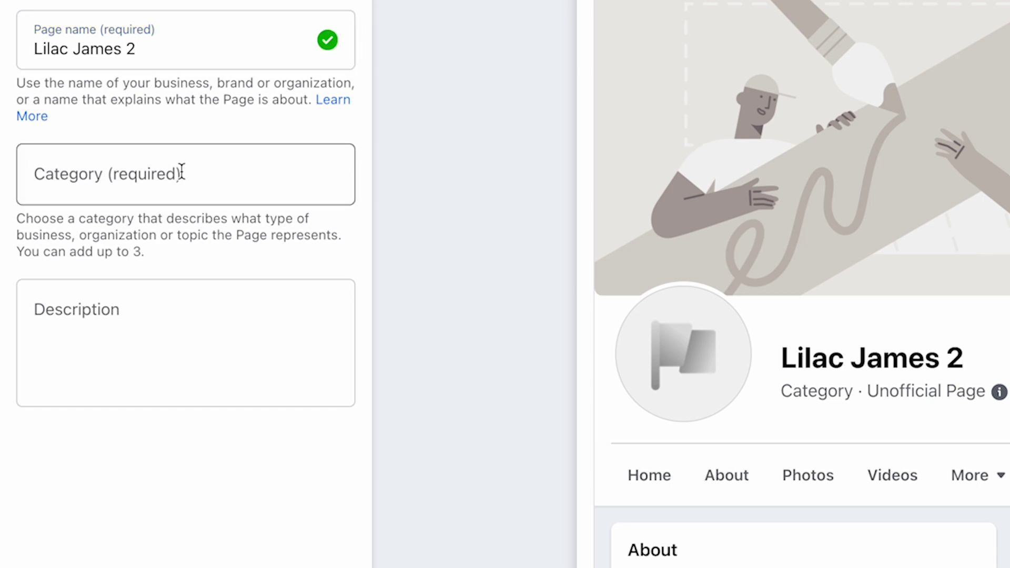
Change the new Page's name to Lilac James Test.
left_click(229, 55)
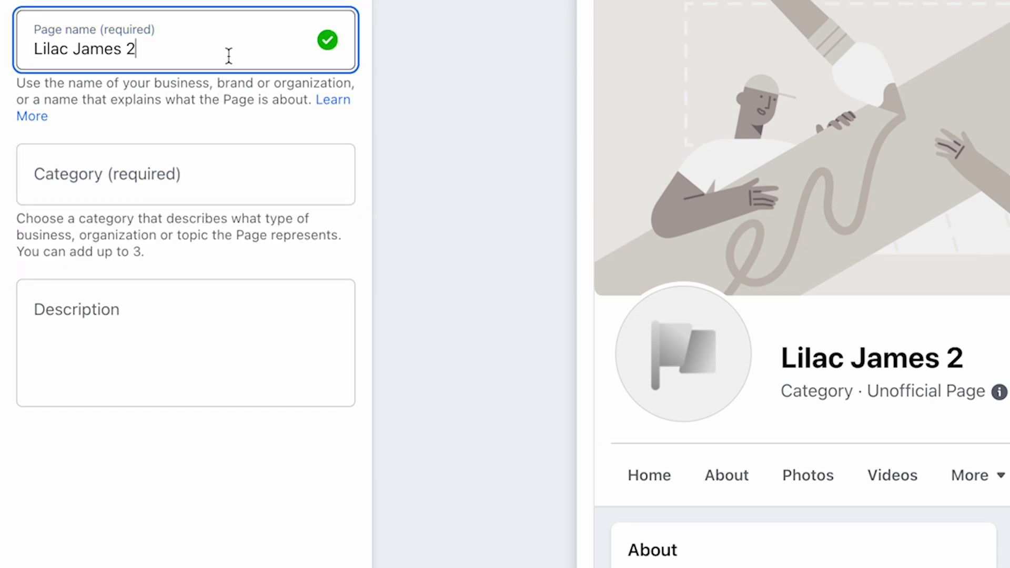
key("BackSpace")
key("BackSpace")
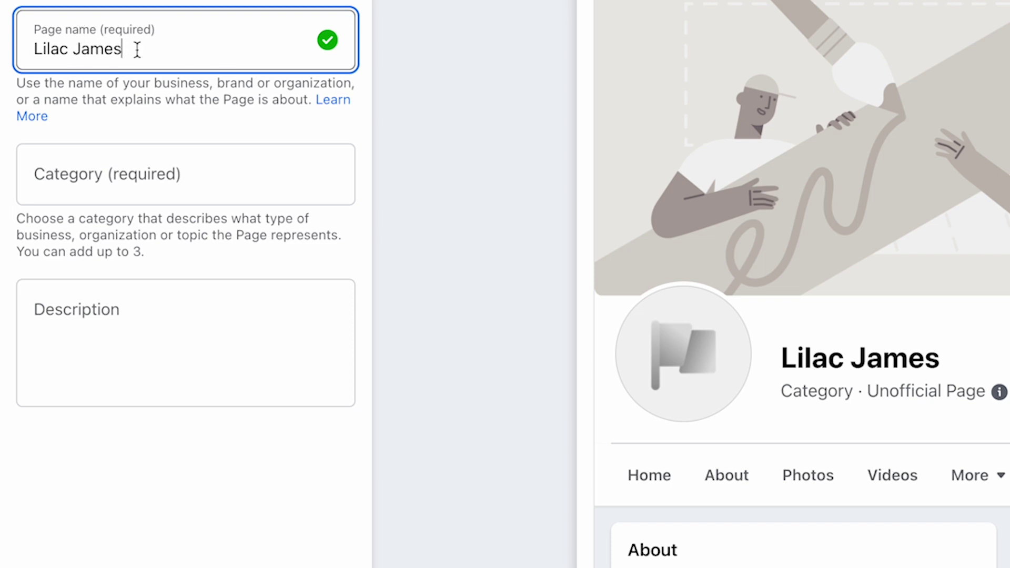
type("Test")
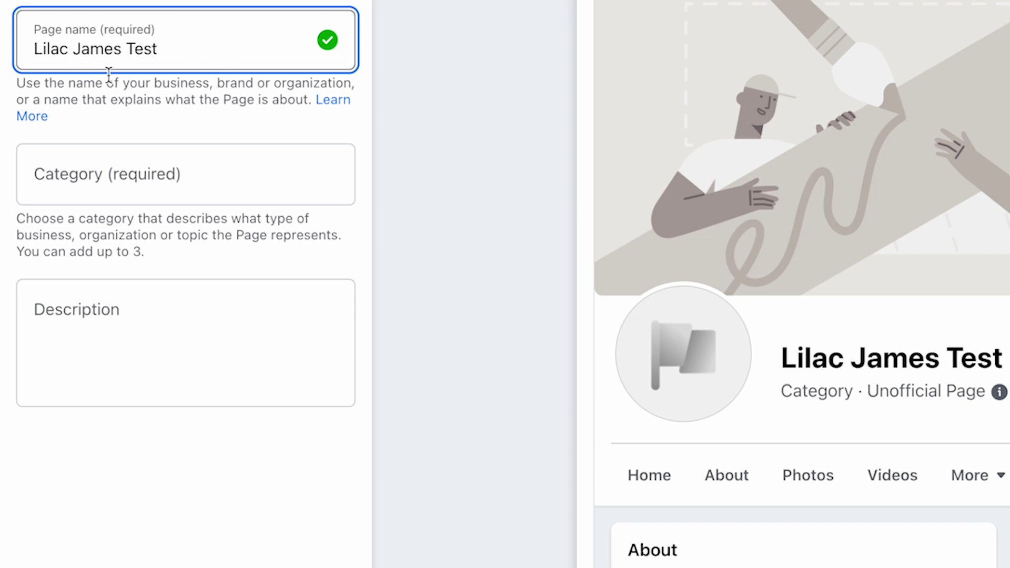
Set the Page's category to Marketing Agency.
left_click(80, 171)
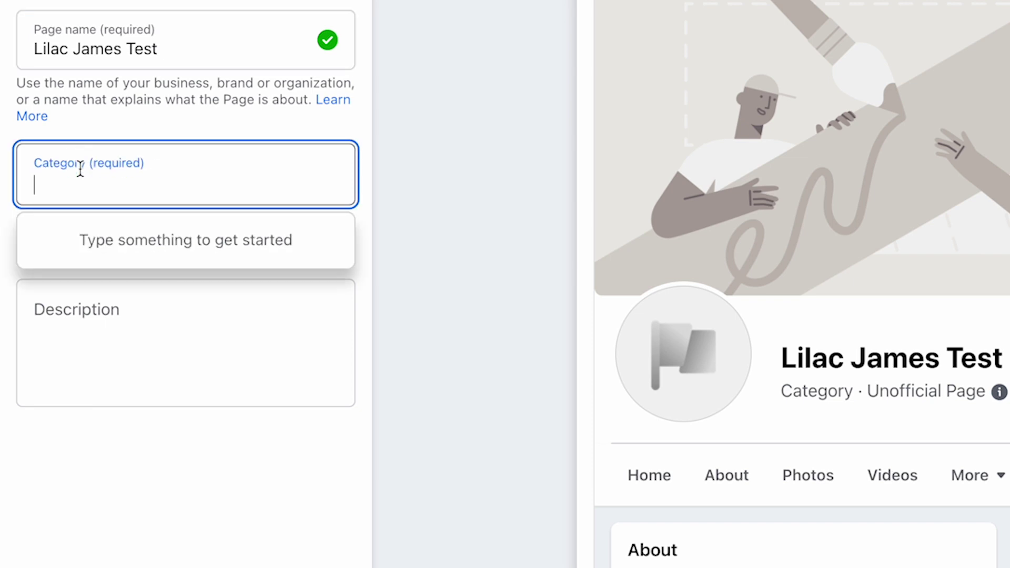
type("a")
key("BackSpace")
type("Markt")
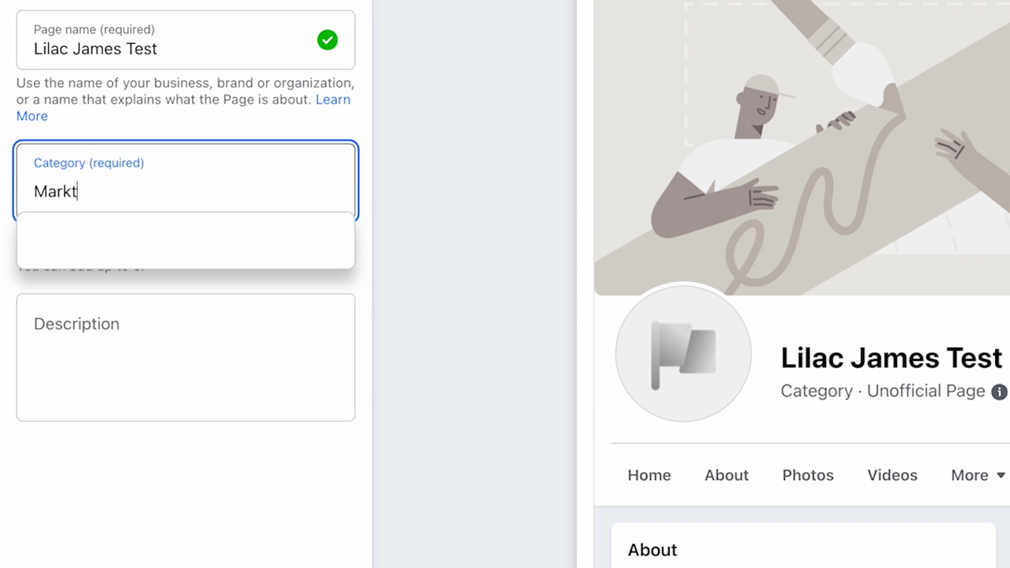
key("BackSpace")
type("et")
left_click(91, 253)
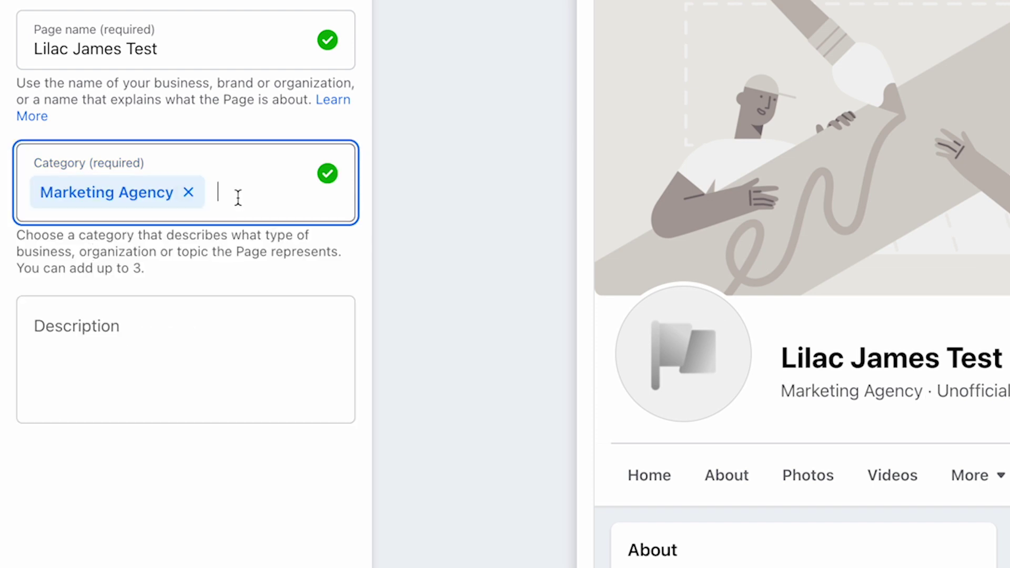
Enter the description "Marketing agency focused on Social Ads, Google Ads and SEO." and create the Page.
left_click(215, 321)
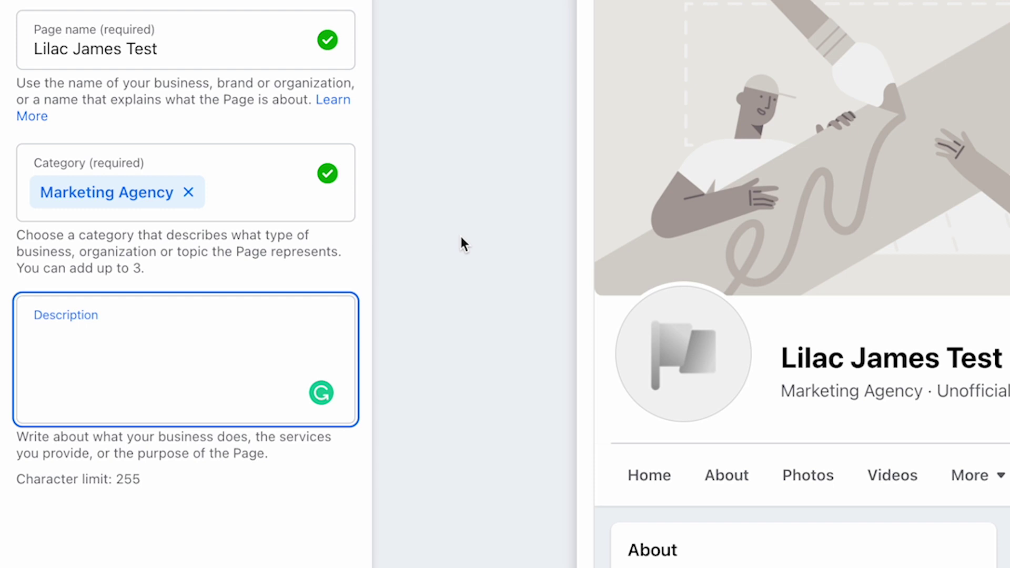
type("MaR")
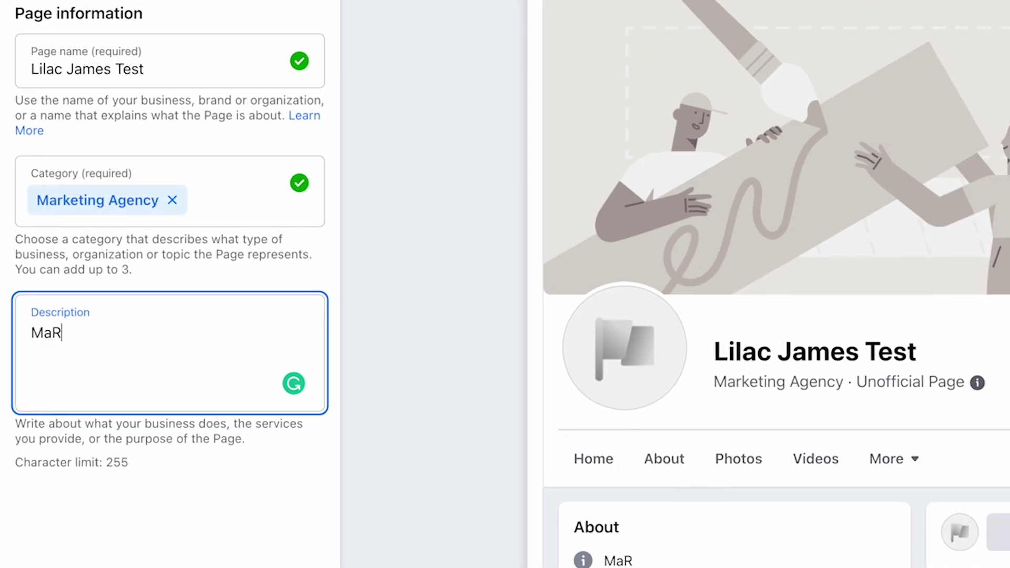
key("BackSpace")
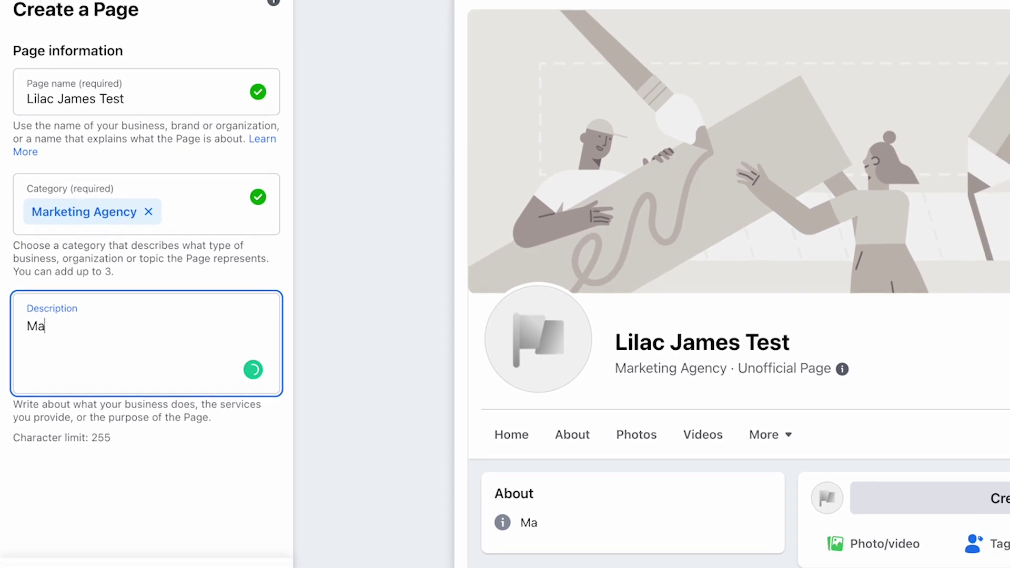
type("rketing agen")
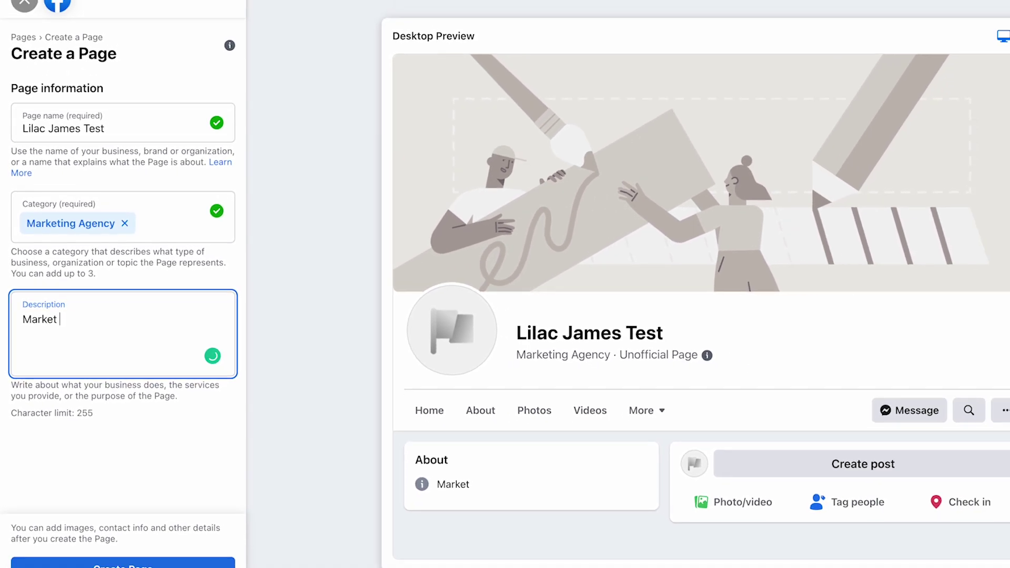
type("cy ")
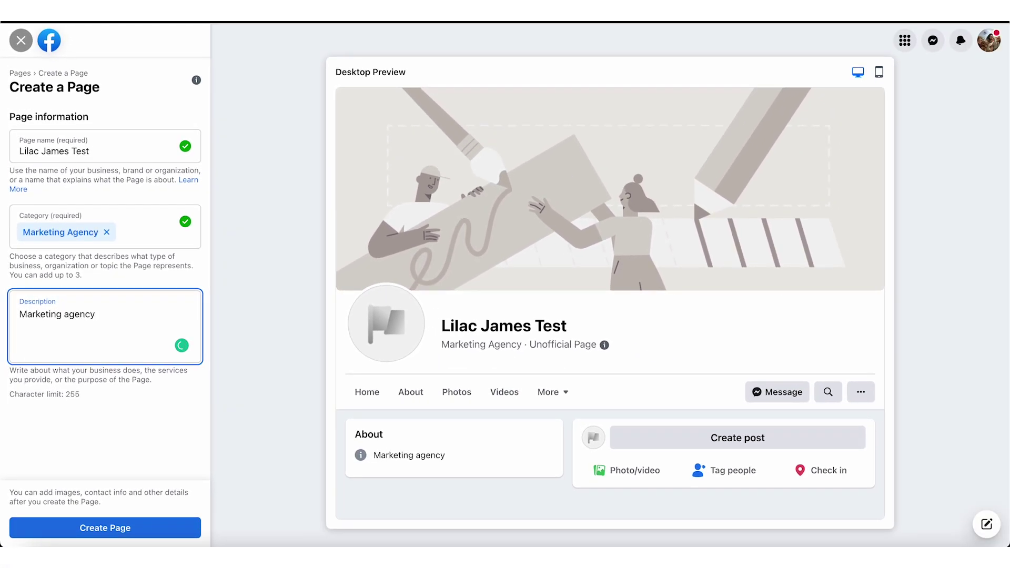
type("focused on So")
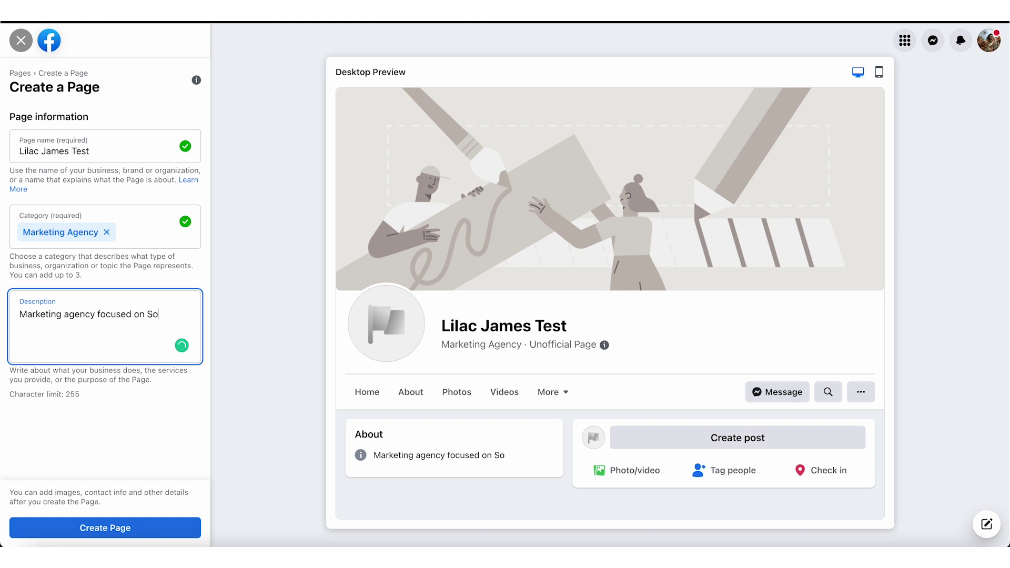
type("cial Ads, Google Ads,a")
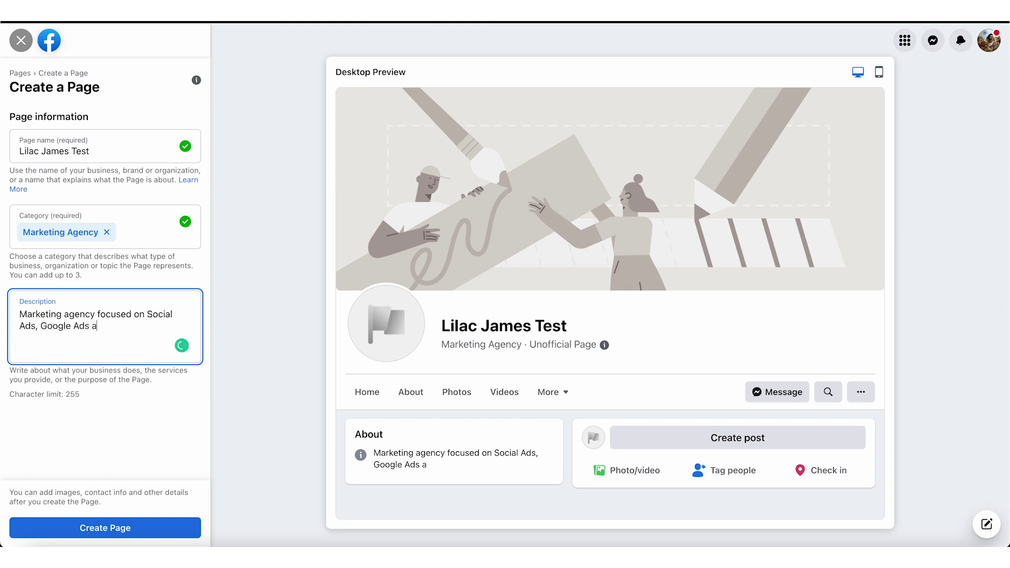
type("nd SEO.")
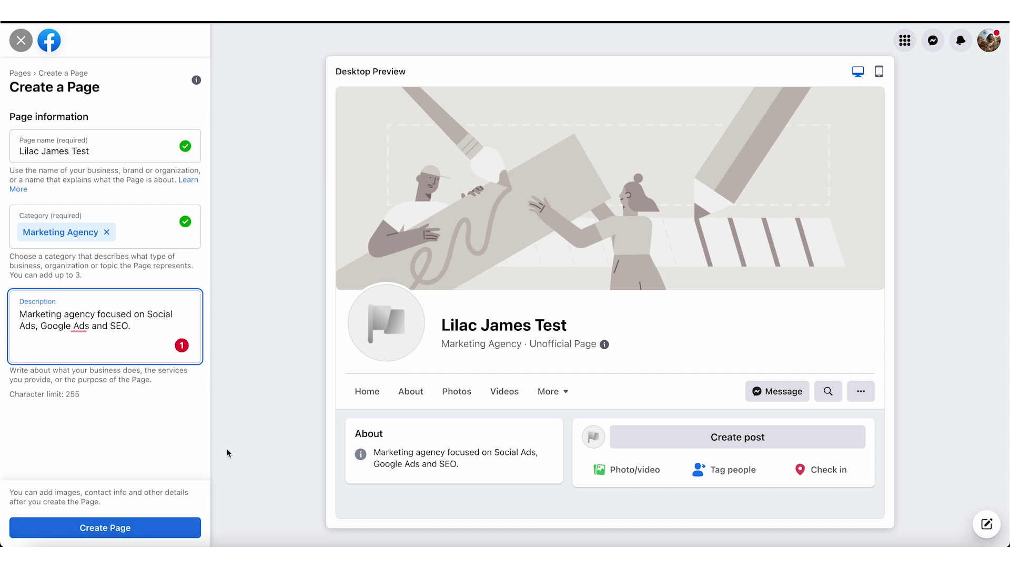
left_click(187, 527)
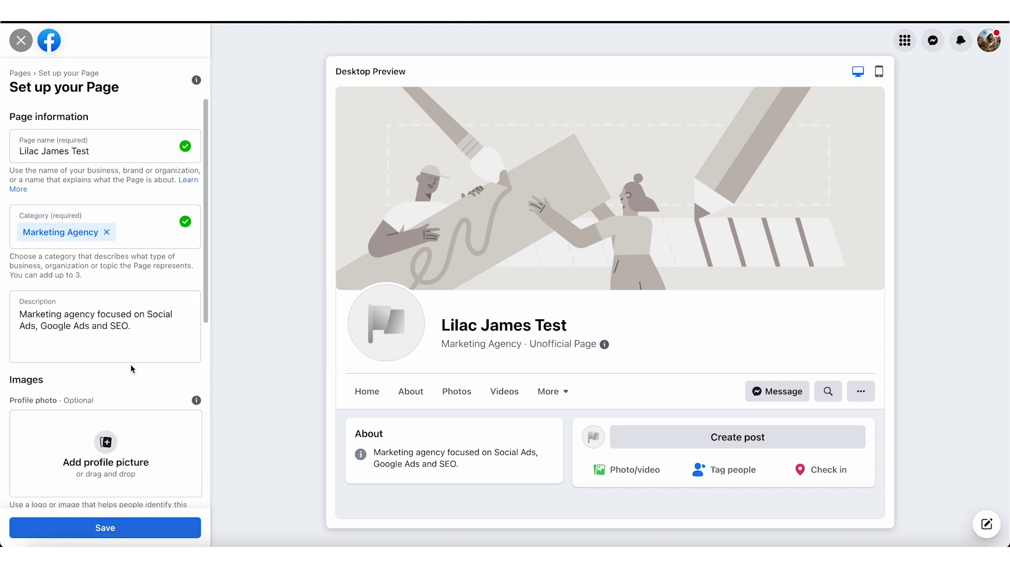
Save the Page setup without adding profile or cover photos, and leave the WhatsApp connection offer without connecting.
scroll(138, 388, "down", 2)
scroll(138, 388, "down", 3)
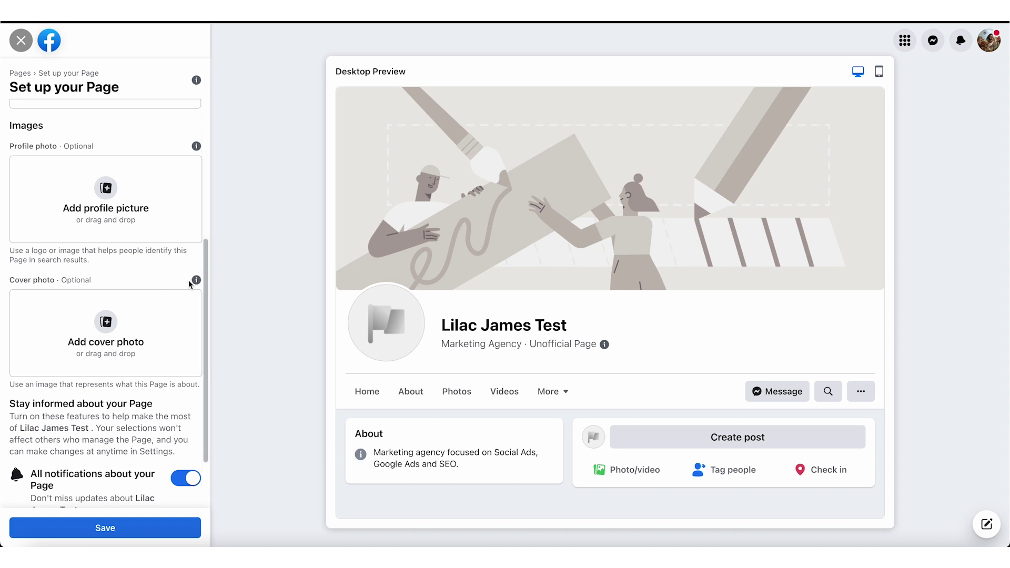
mouse_move(199, 285)
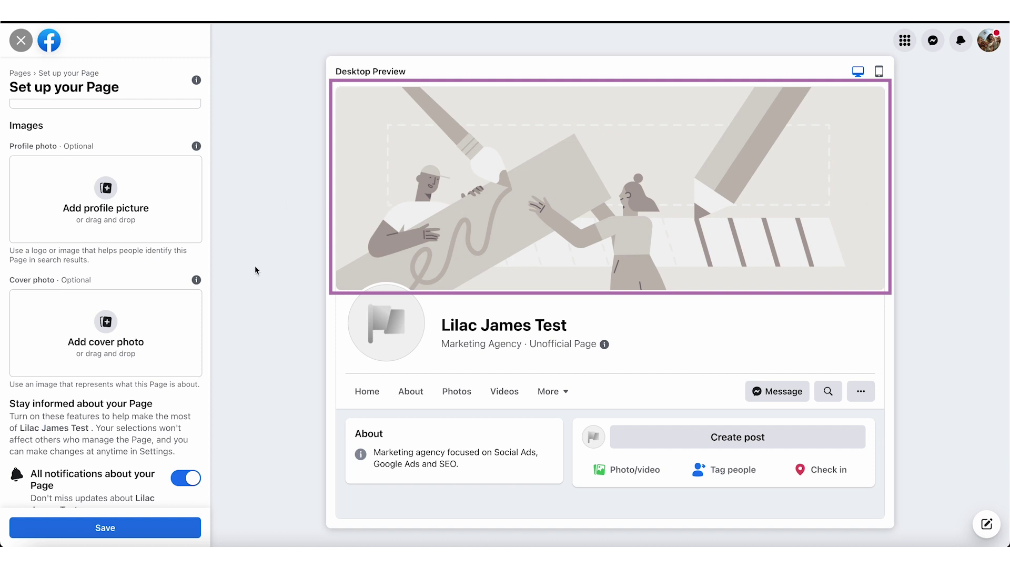
scroll(149, 318, "down", 3)
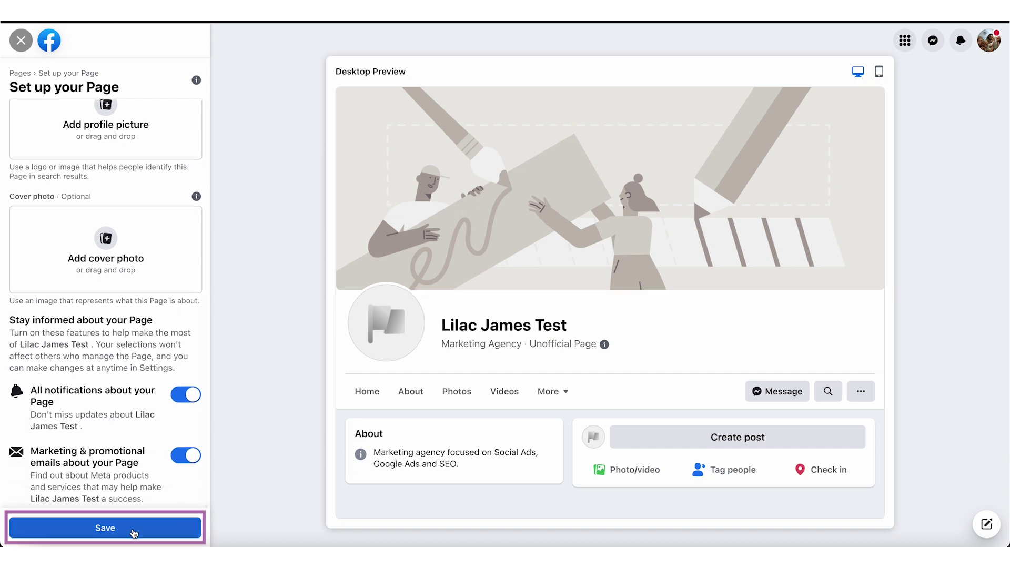
left_click(134, 533)
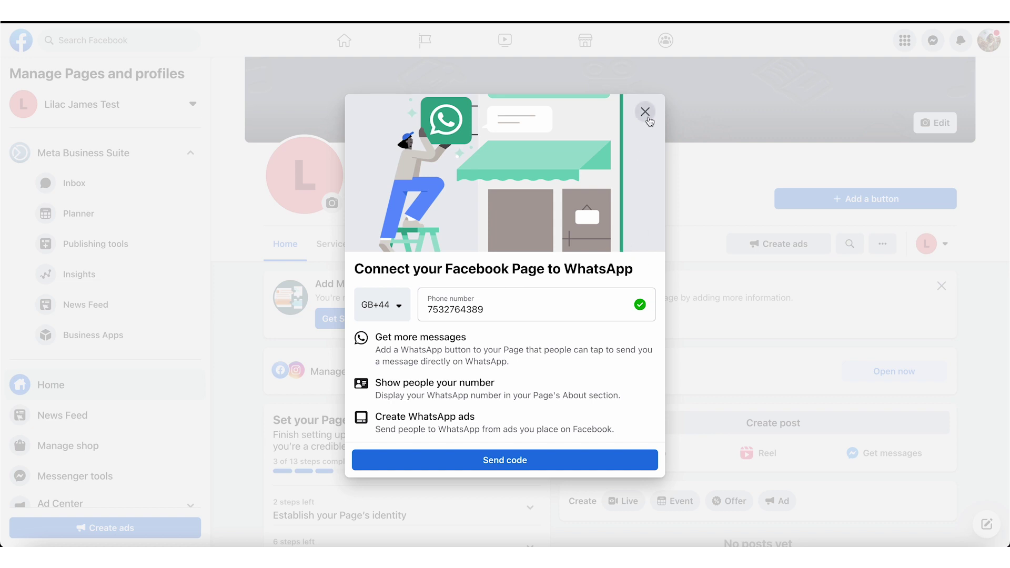
left_click(646, 113)
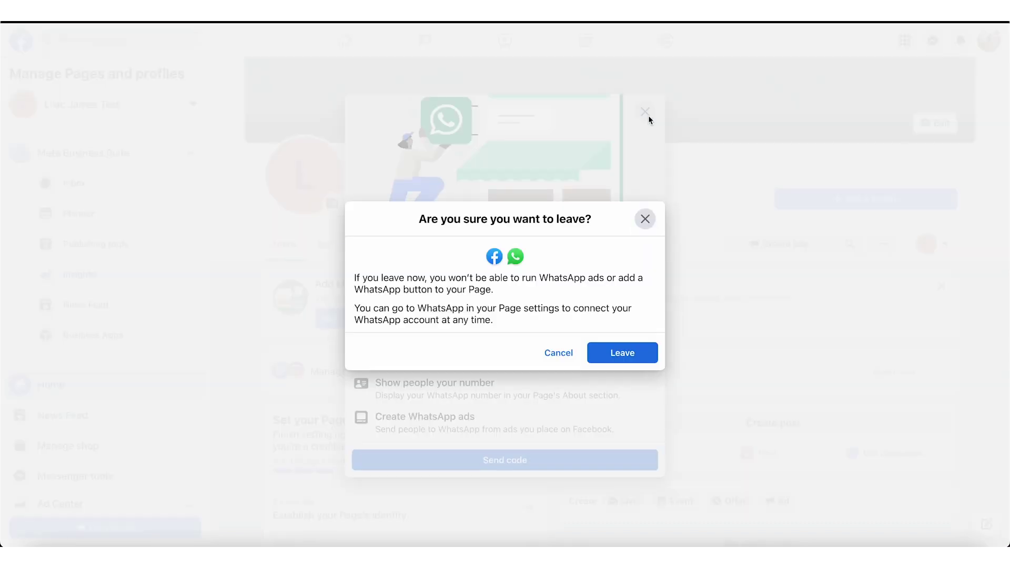
left_click(607, 349)
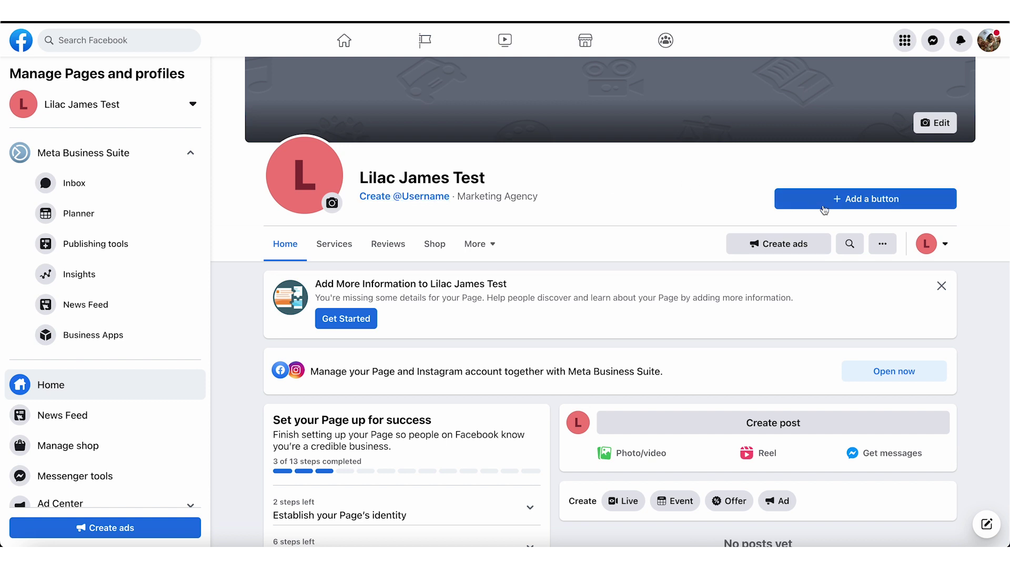
scroll(239, 302, "down", 15)
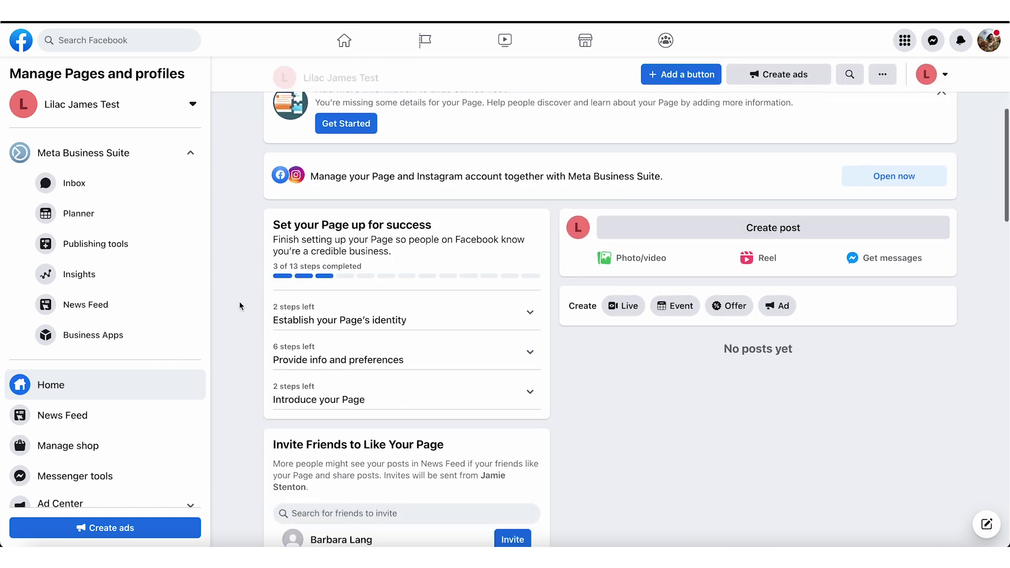
scroll(240, 305, "down", 10)
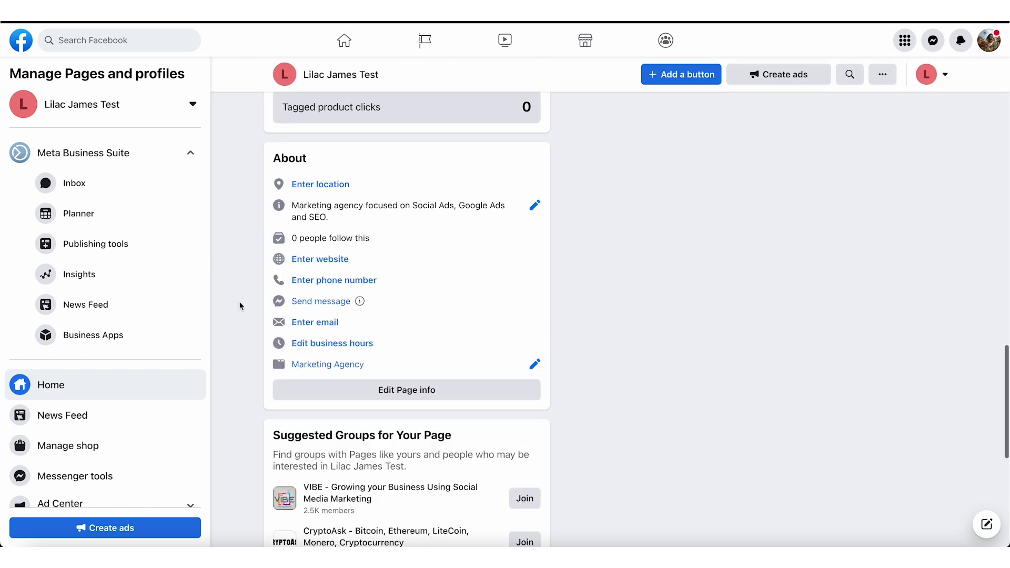
key("ctrl+r")
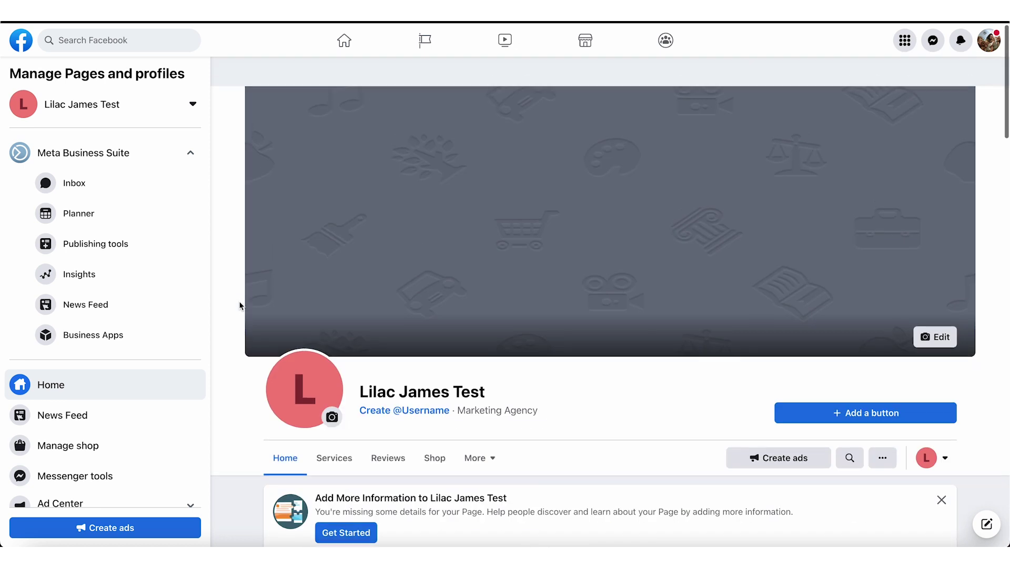
scroll(239, 306, "down", 3)
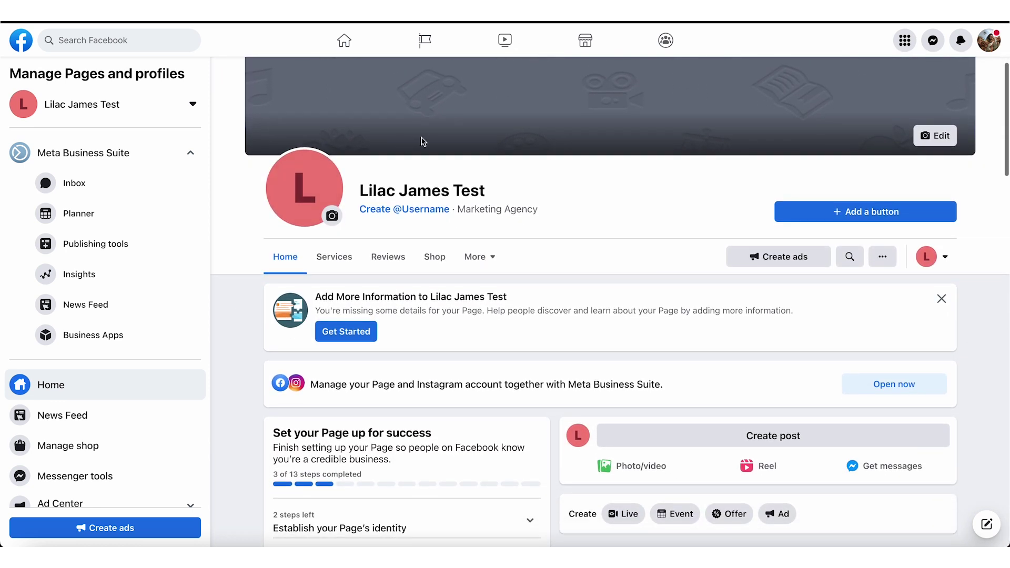
Review the action button choices for the Page, open the Contact us option, and exit without adding a button.
left_click(820, 216)
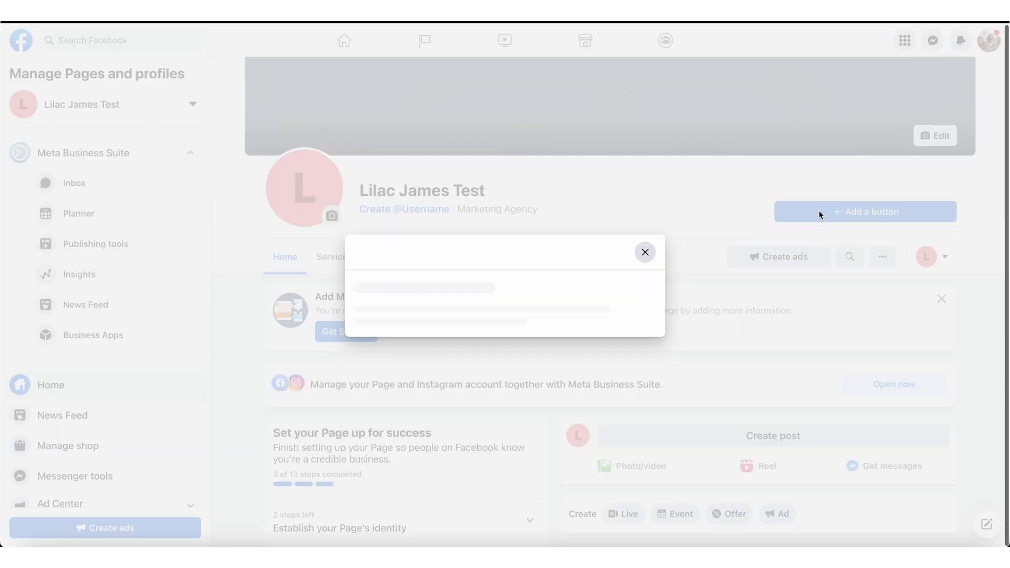
scroll(496, 292, "down", 5)
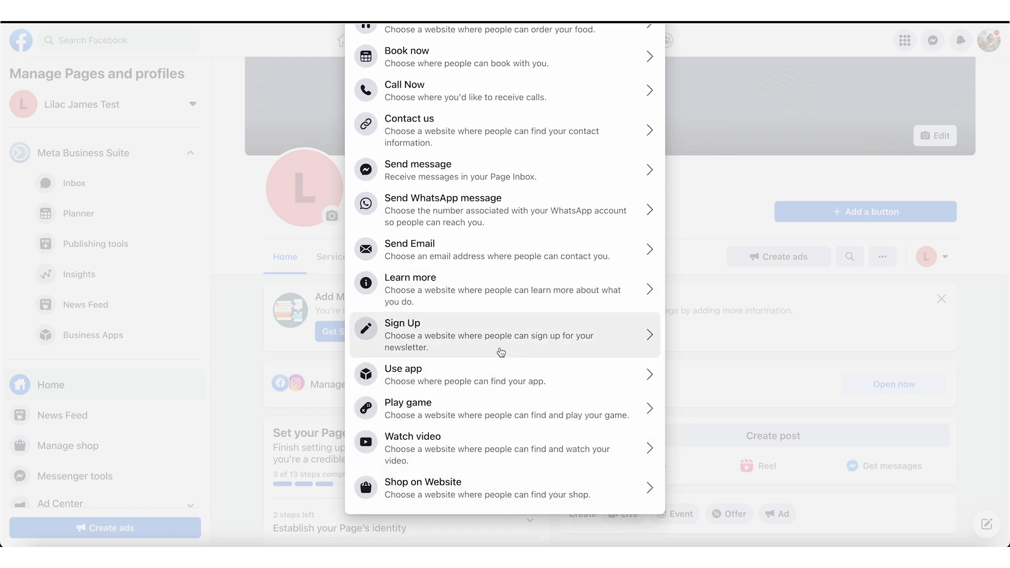
scroll(501, 352, "up", 2)
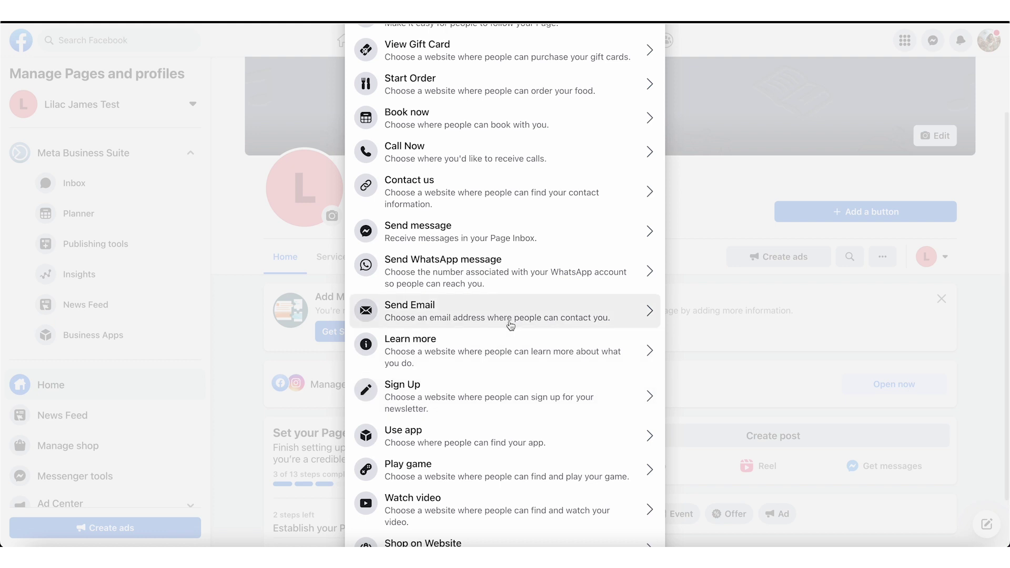
scroll(510, 324, "up", 3)
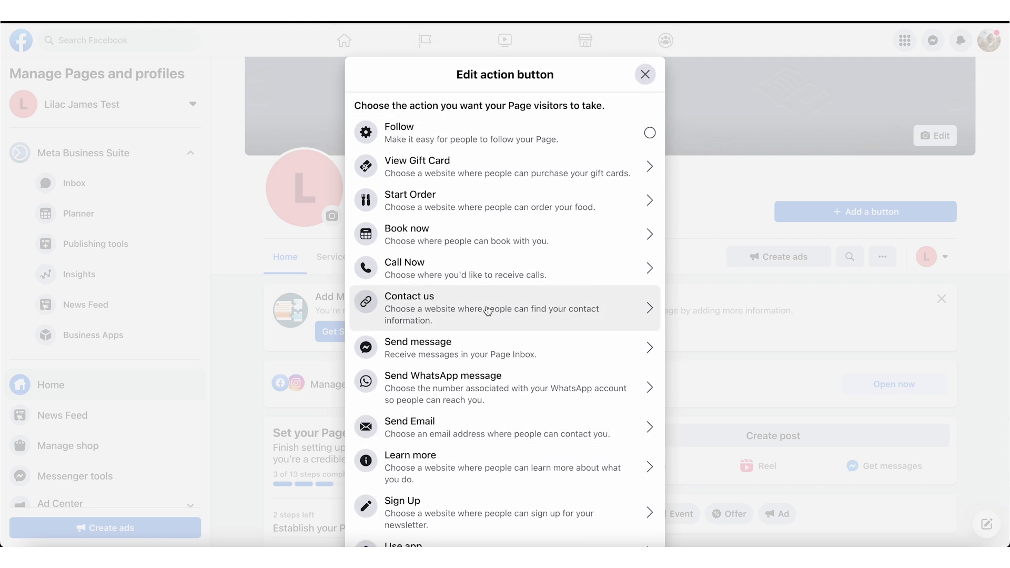
left_click(468, 307)
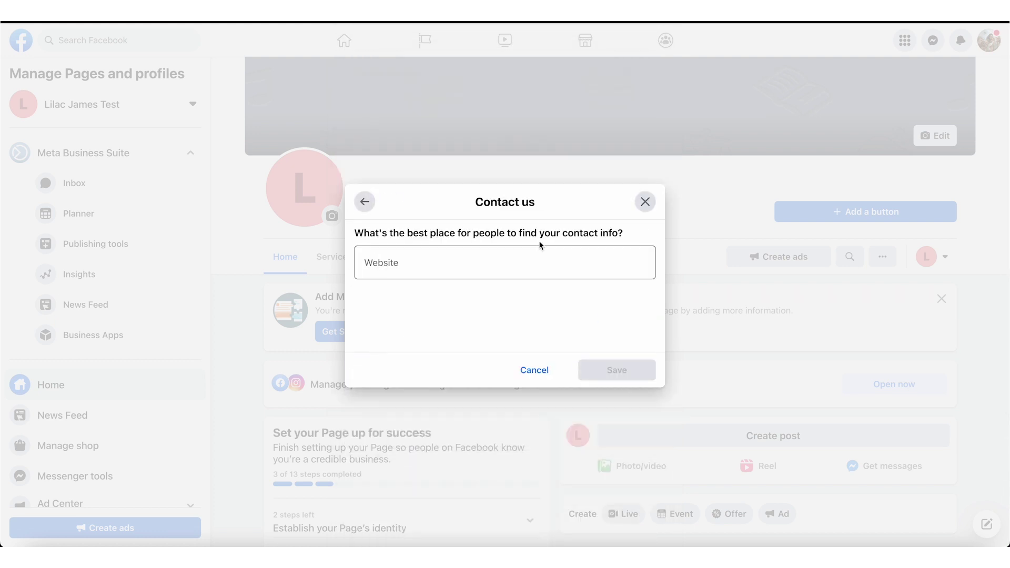
left_click(644, 202)
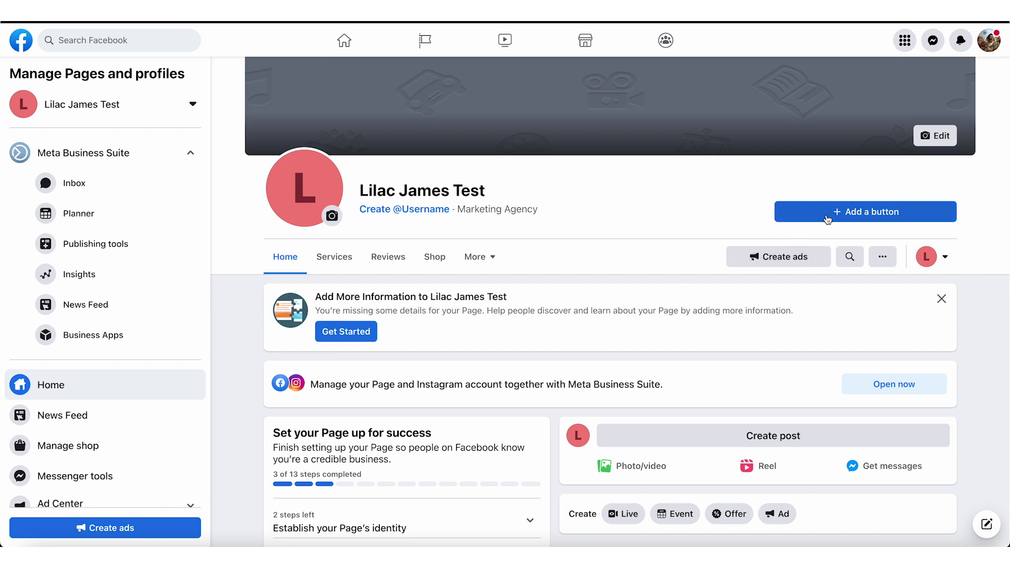
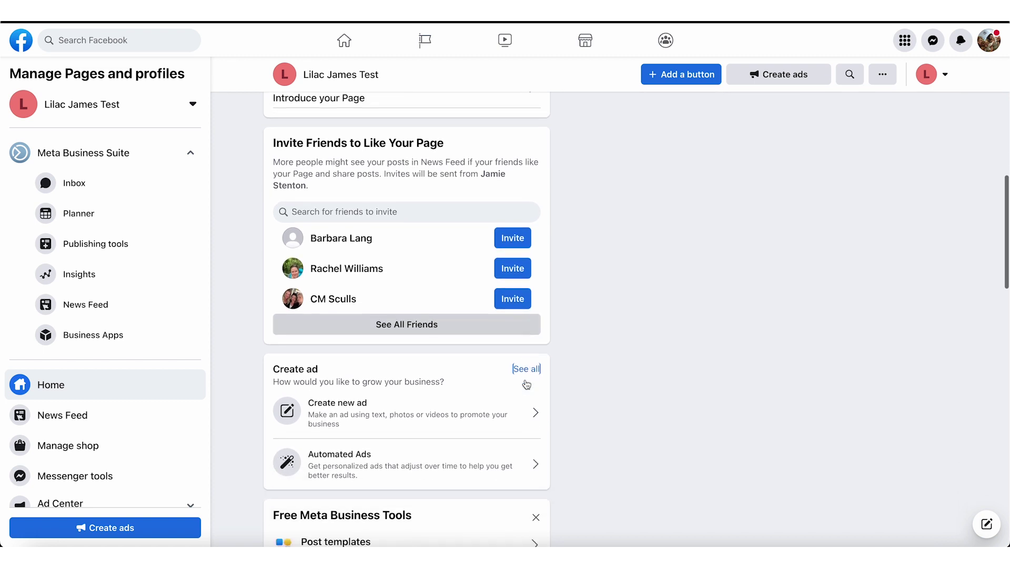
Open the Page info for editing from the About section and review its General and Contact fields.
scroll(526, 384, "down", 11)
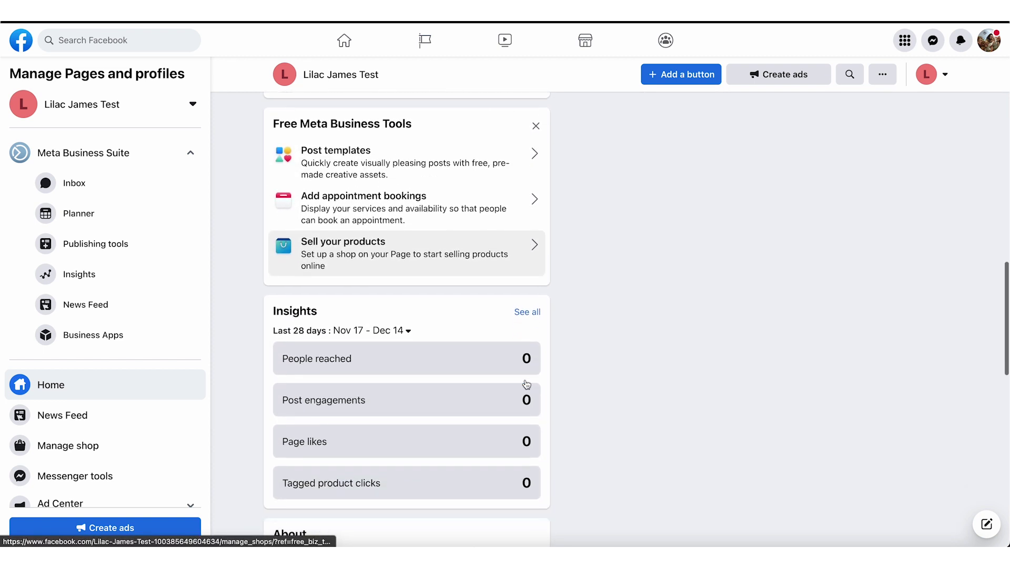
scroll(526, 384, "down", 2)
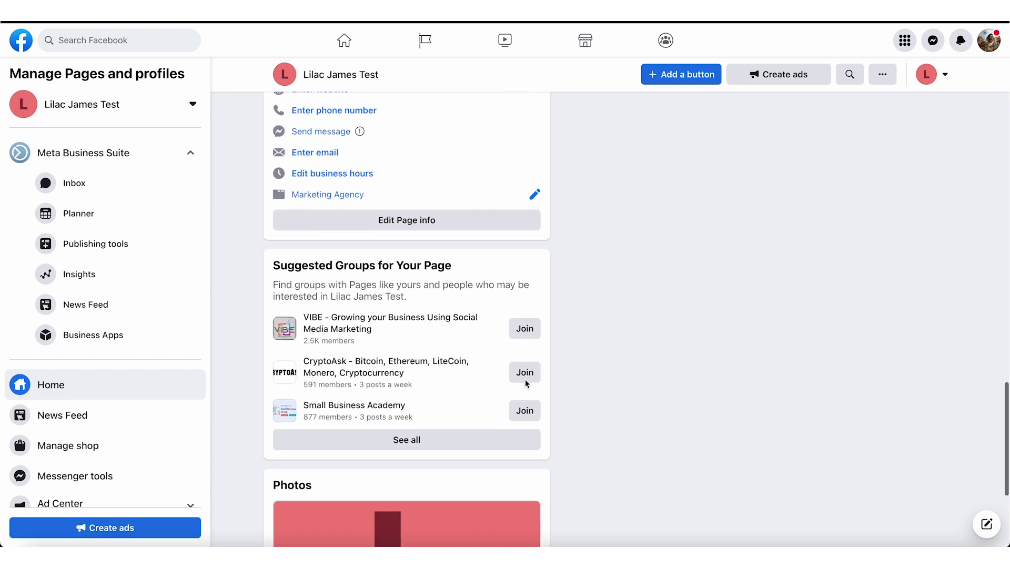
scroll(417, 347, "up", 4)
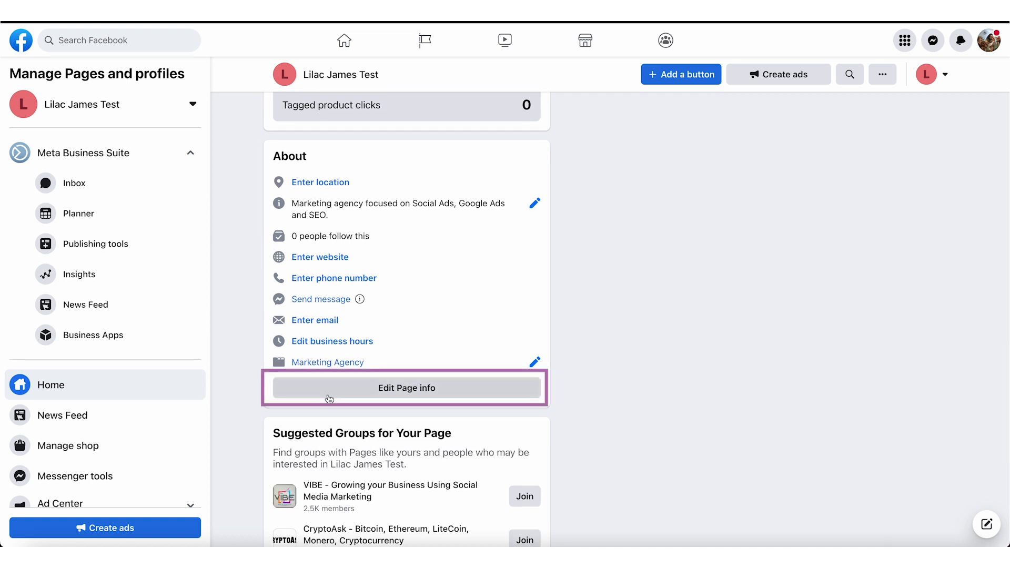
left_click(368, 394)
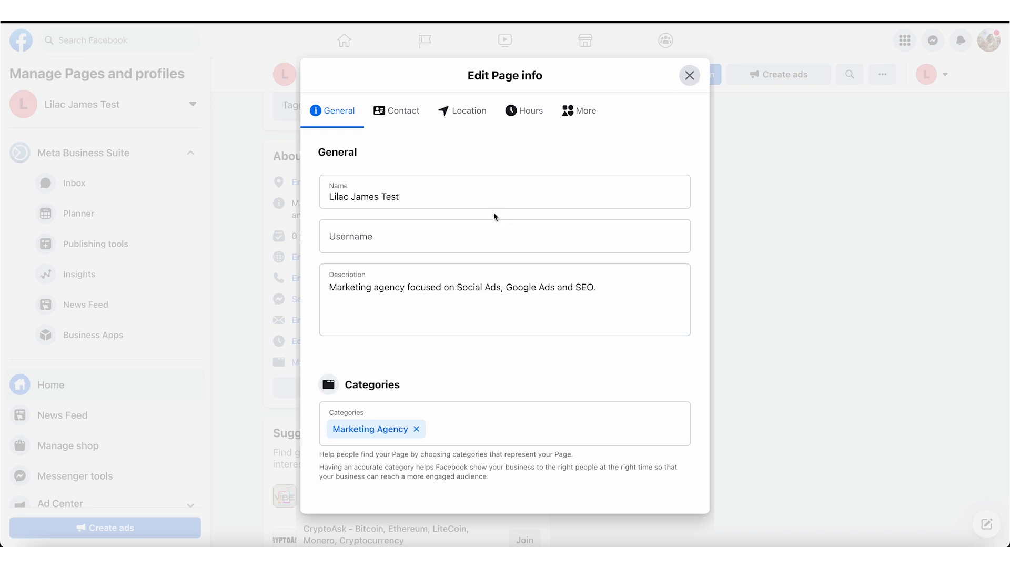
left_click(444, 228)
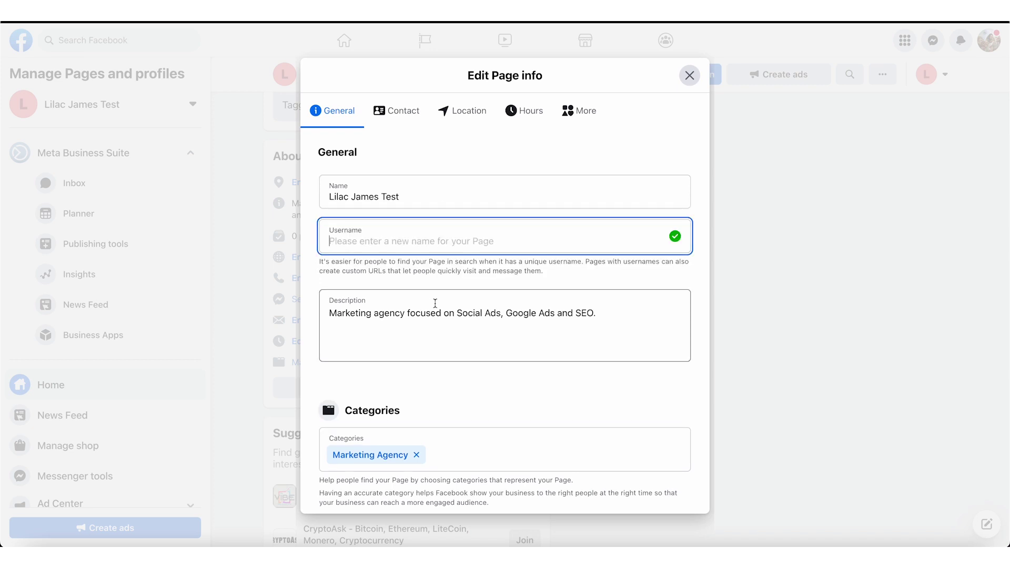
scroll(472, 346, "down", 10)
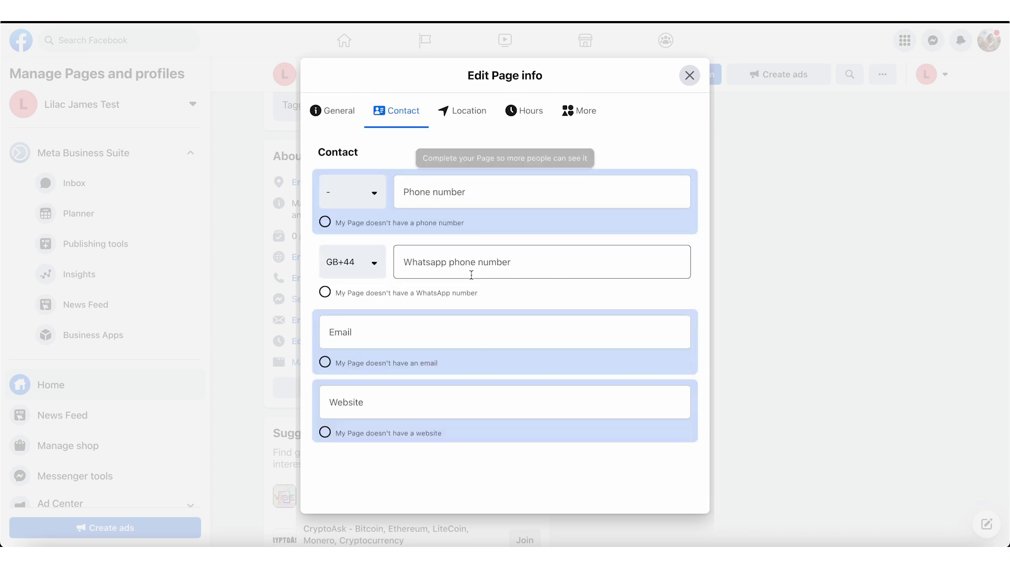
Examine the Page's location settings, including the address fields, map location and service area.
left_click(473, 112)
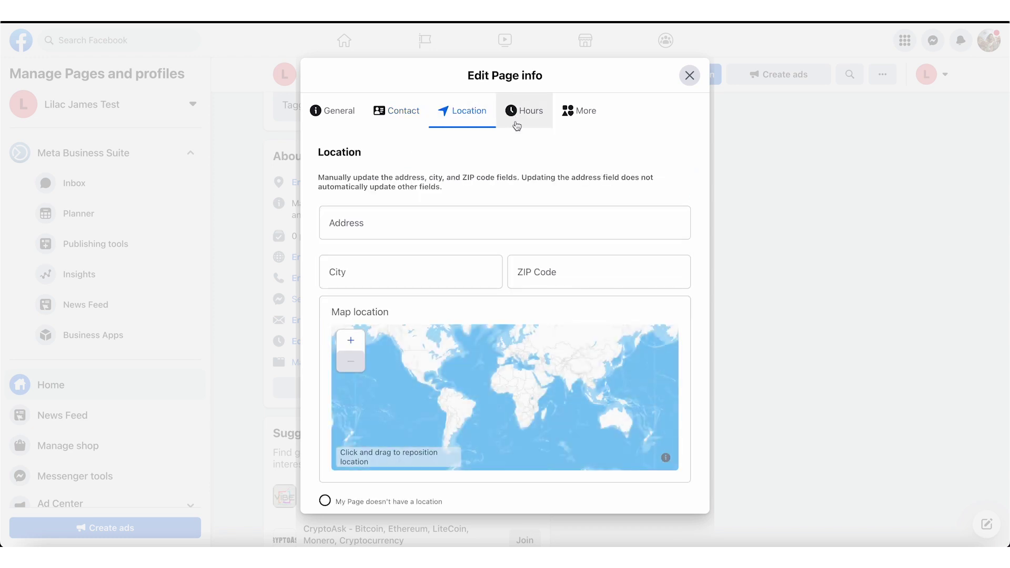
scroll(526, 161, "down", 4)
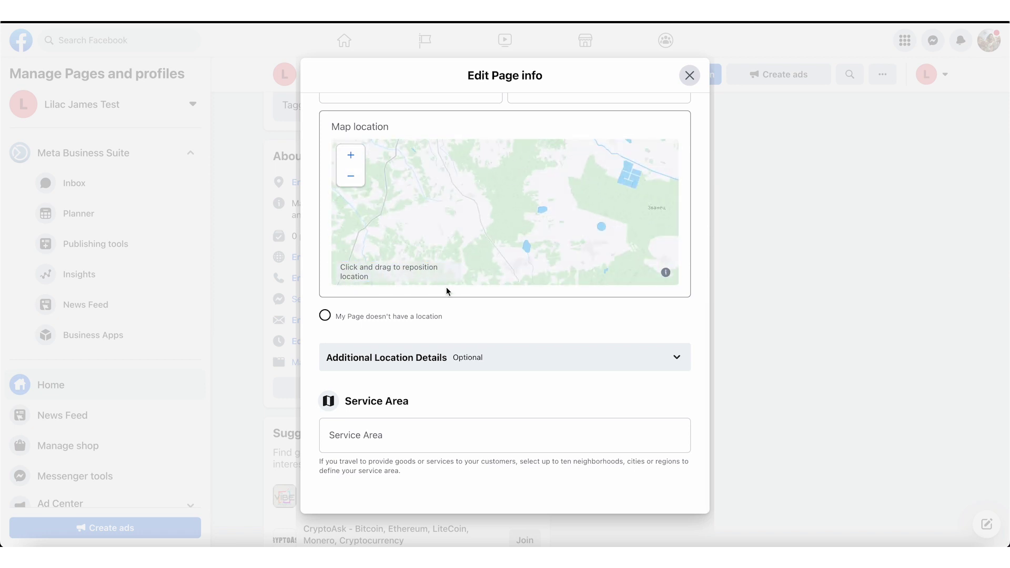
scroll(501, 234, "down", 5)
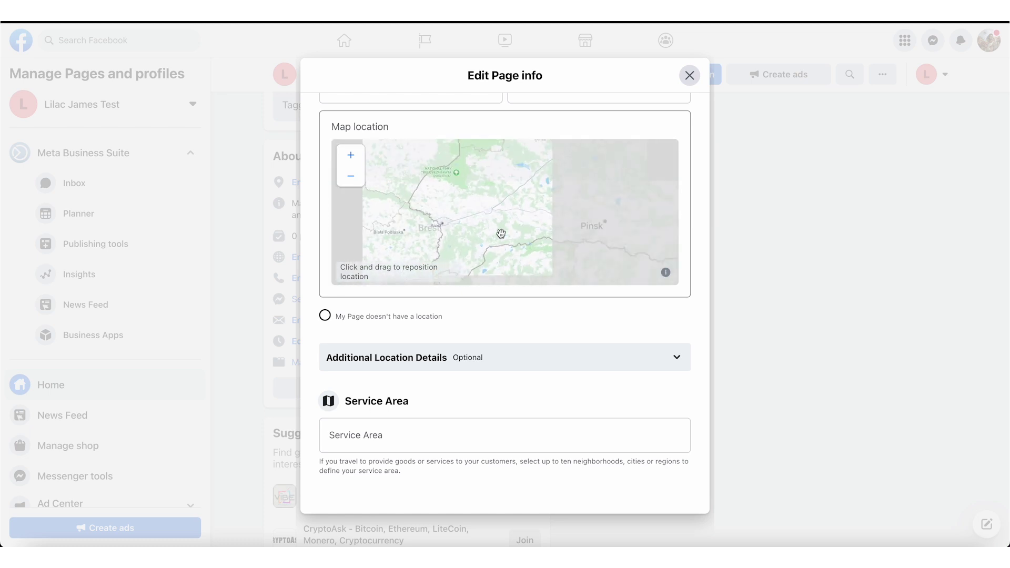
scroll(679, 337, "up", 3)
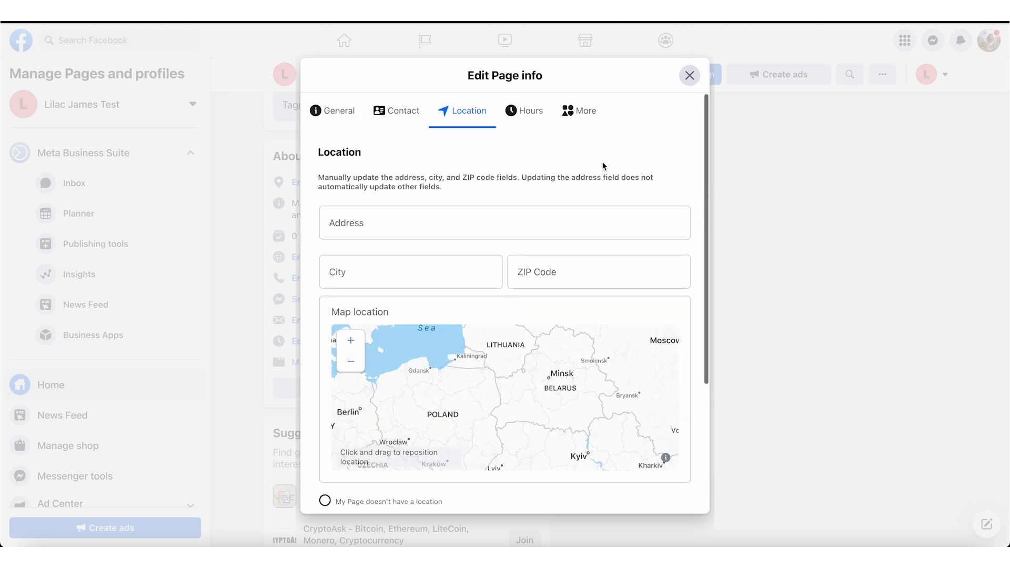
Set the Page's business hours to Open on selected hours without entering any times, and close the Page info.
left_click(537, 121)
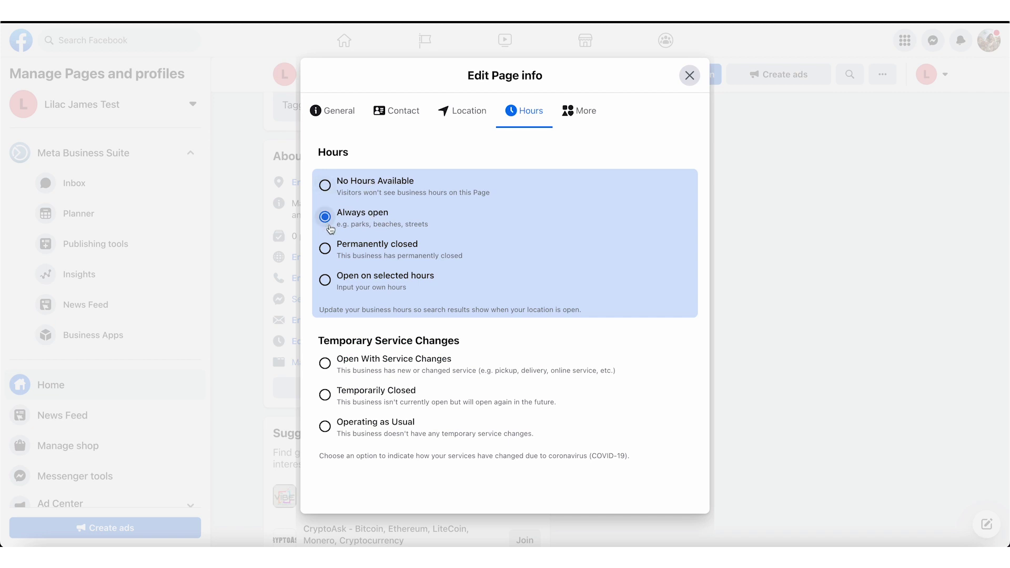
left_click(324, 280)
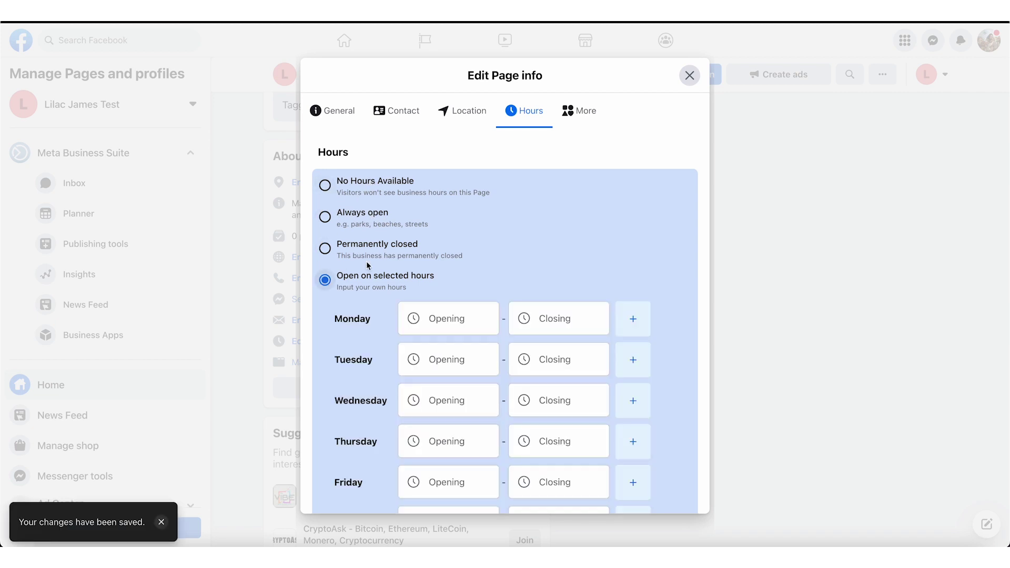
scroll(463, 278, "down", 4)
scroll(462, 282, "up", 4)
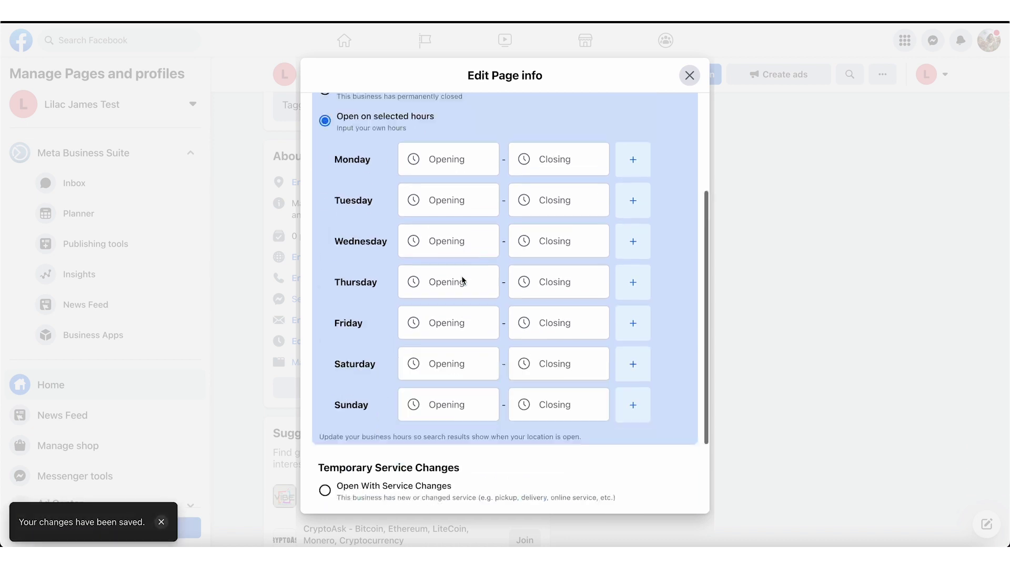
left_click(690, 76)
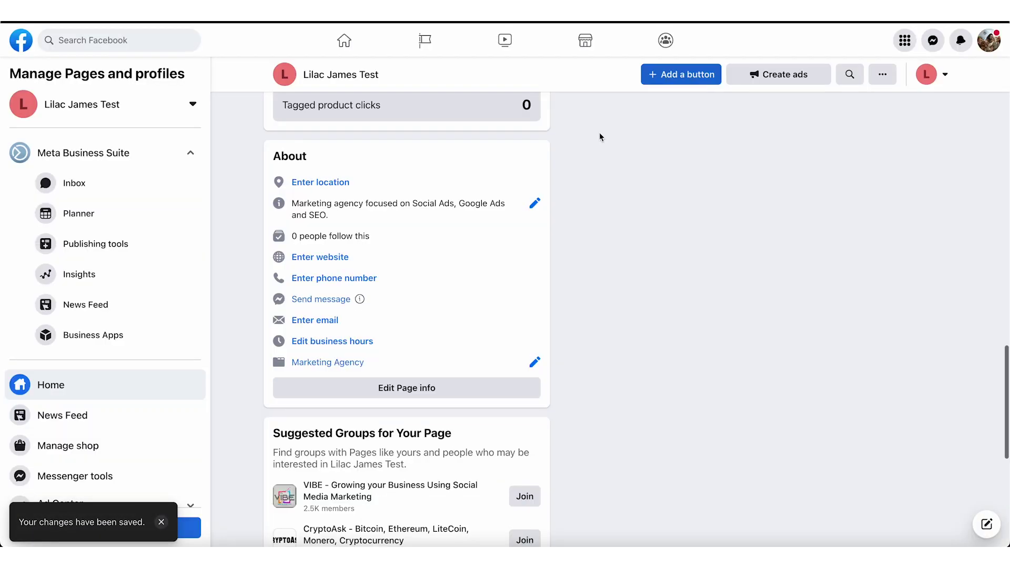
Look over the Page's home sections, its Recommendations & reviews, and the About details.
scroll(564, 253, "up", 5)
scroll(566, 255, "down", 7)
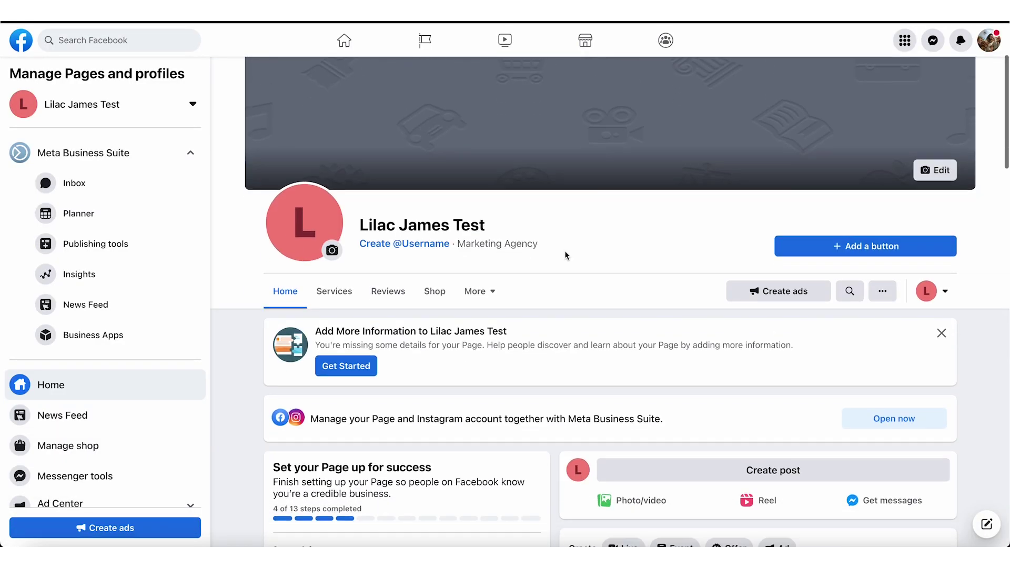
scroll(566, 255, "up", 1)
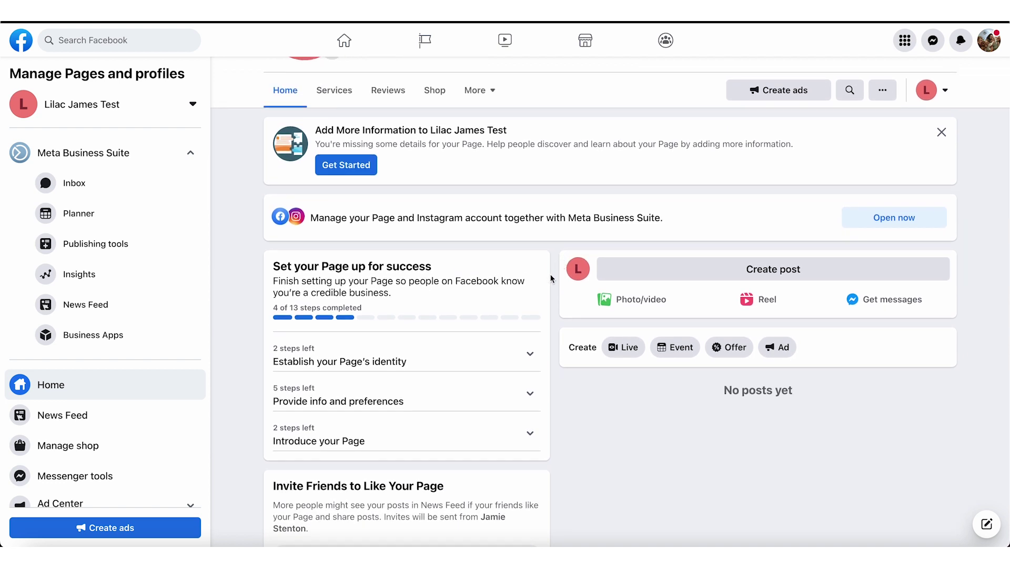
scroll(550, 278, "up", 5)
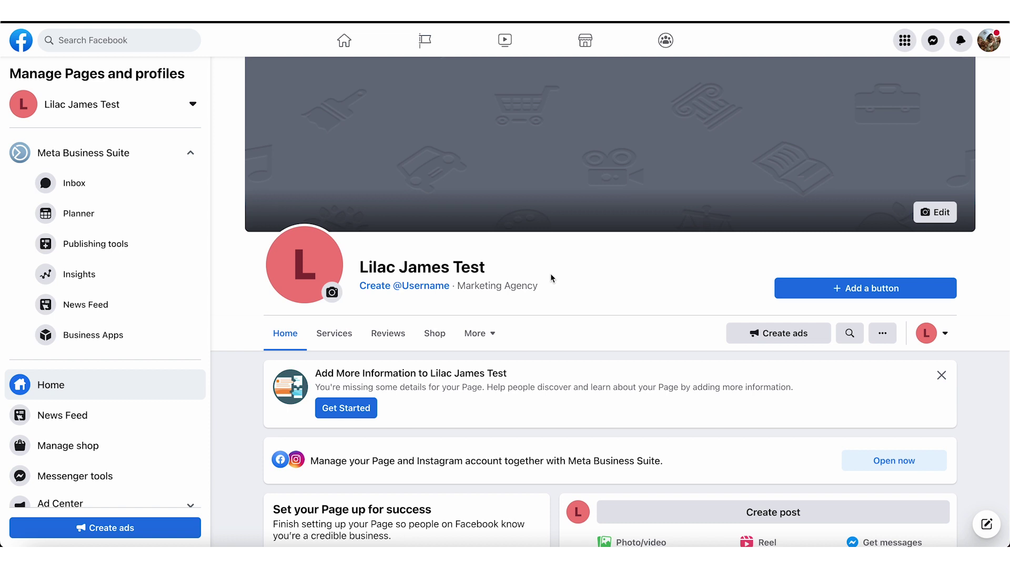
scroll(540, 332, "down", 3)
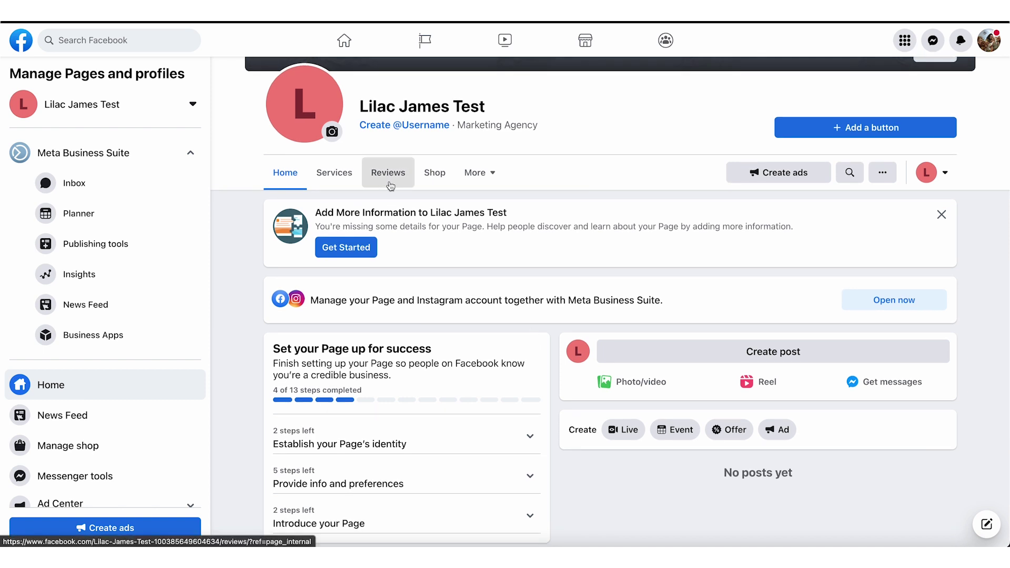
left_click(388, 168)
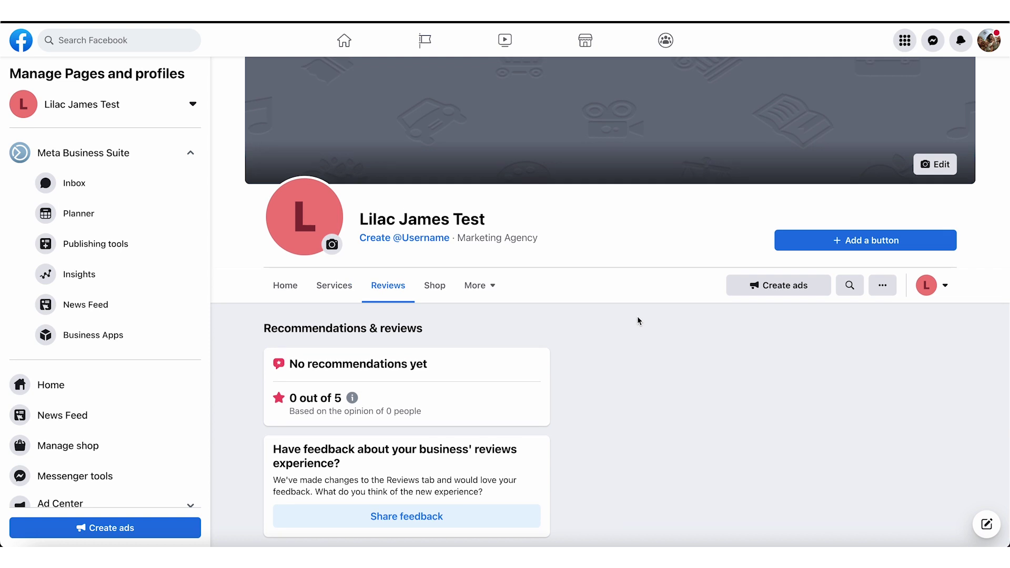
left_click(284, 296)
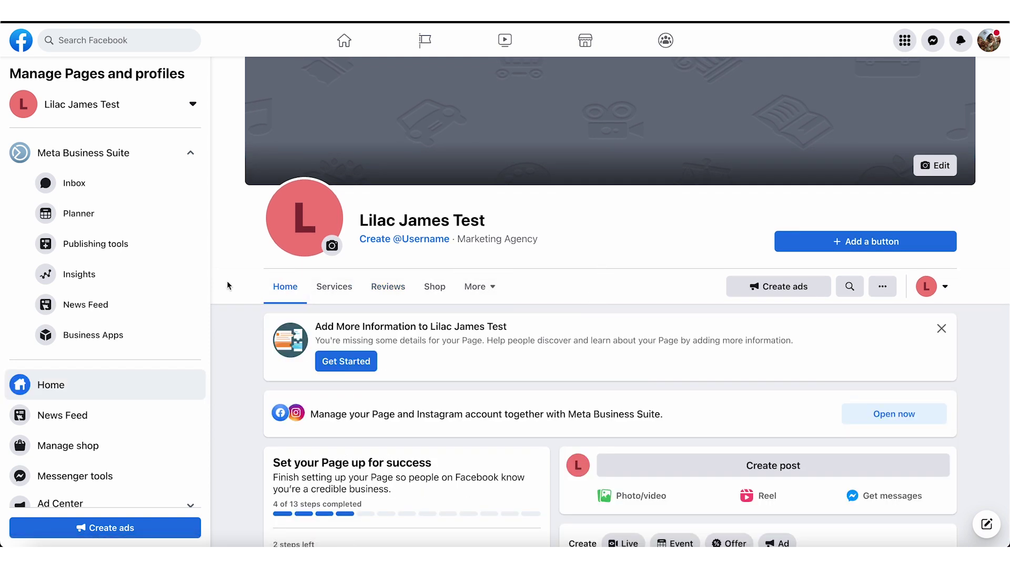
scroll(235, 281, "down", 10)
scroll(235, 279, "down", 5)
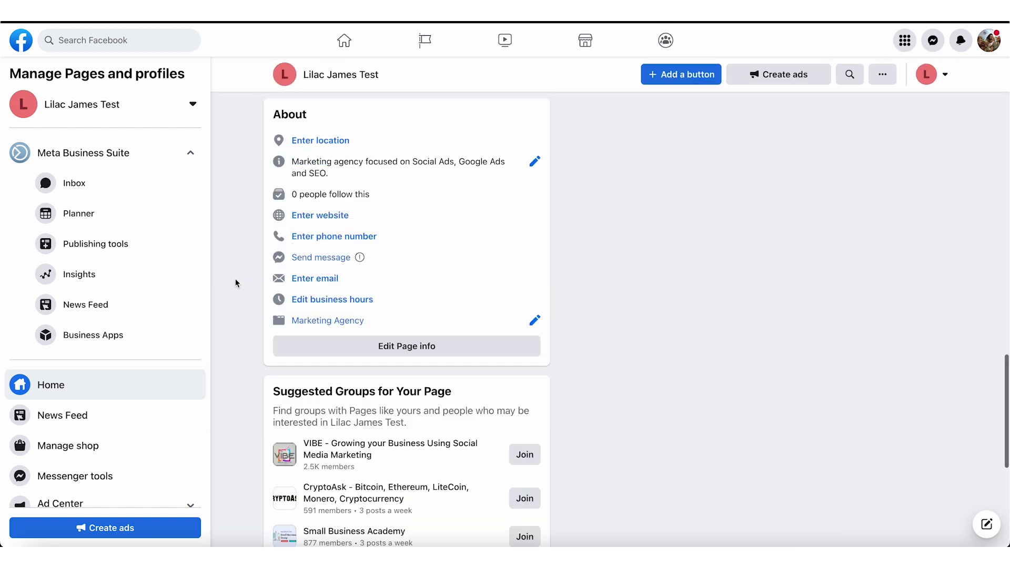
scroll(235, 279, "up", 15)
scroll(248, 180, "down", 1)
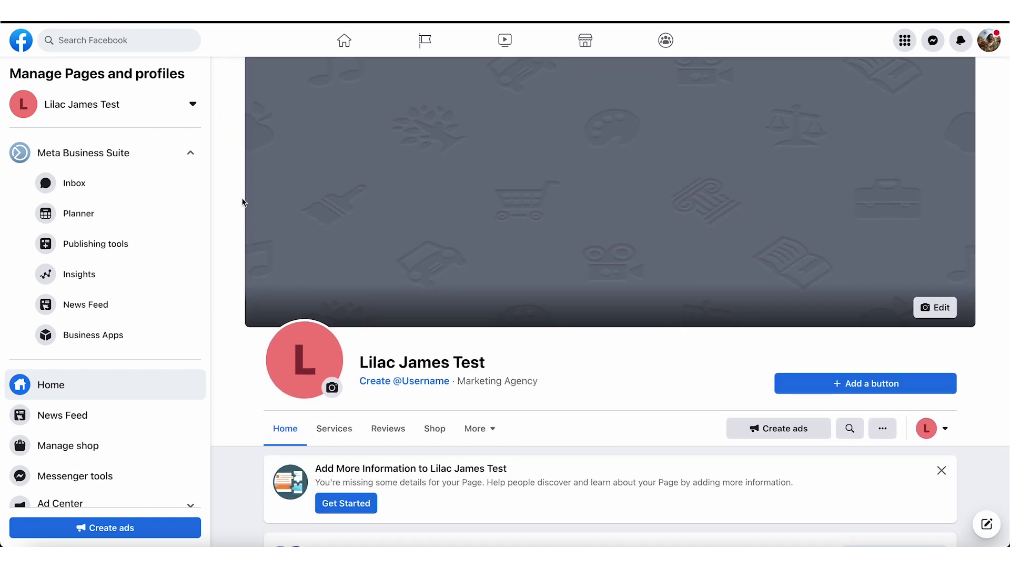